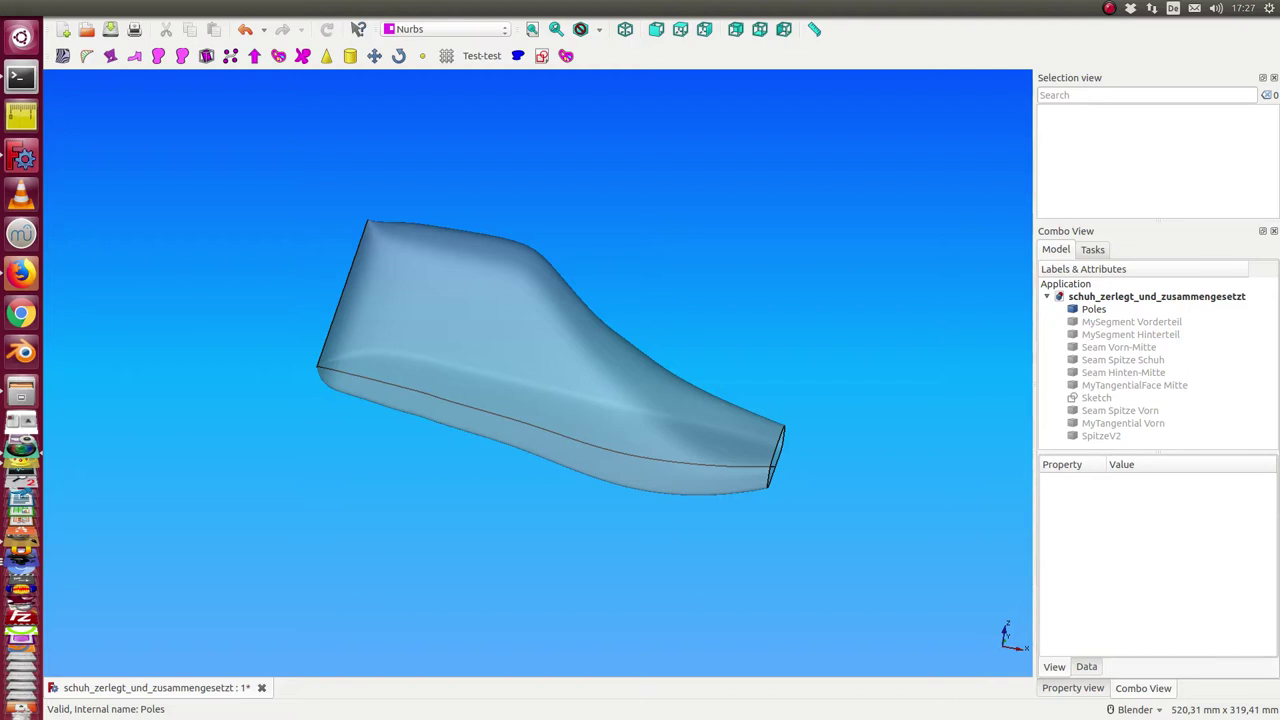
Step: Show MySegment Vorderteil and MySegment Hinterteil inside the transparent shell, then view them diagonally
mouse_move(875, 298)
middle_down()
mouse_move(449, 346)
mouse_move(666, 271)
mouse_move(802, 315)
mouse_move(720, 440)
mouse_move(660, 466)
mouse_move(751, 268)
middle_up()
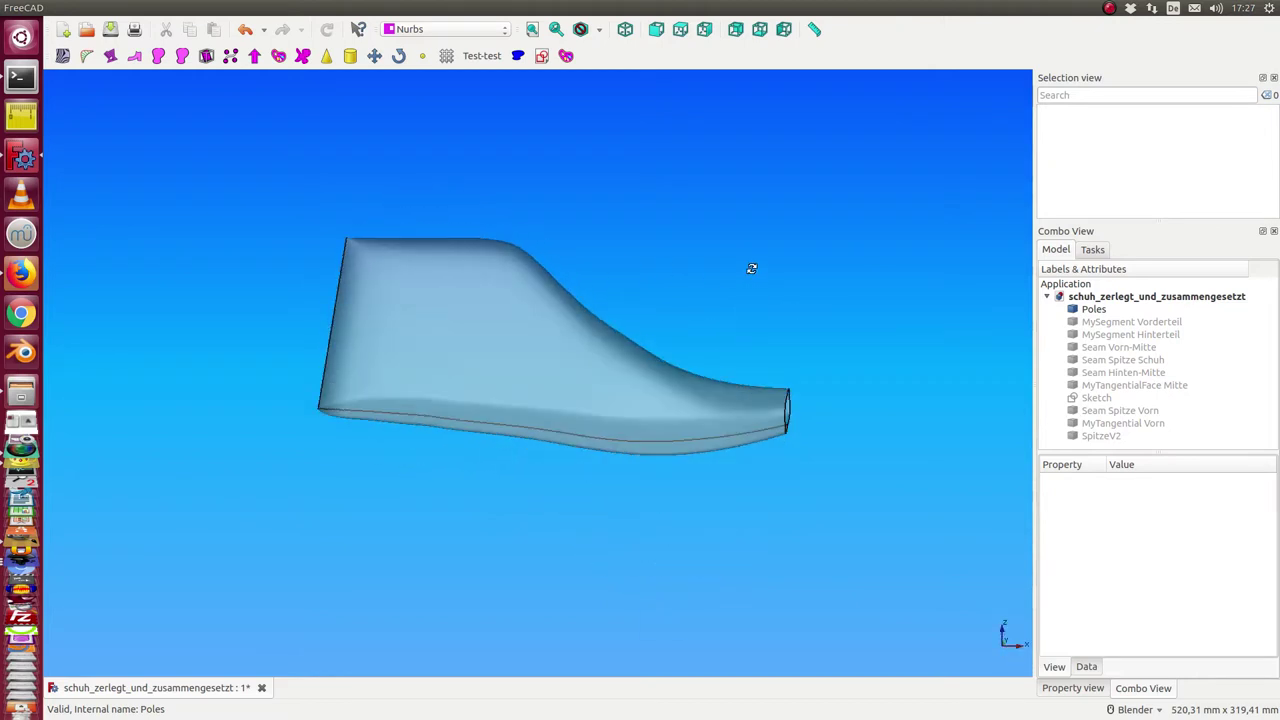
click(1096, 325)
key(space)
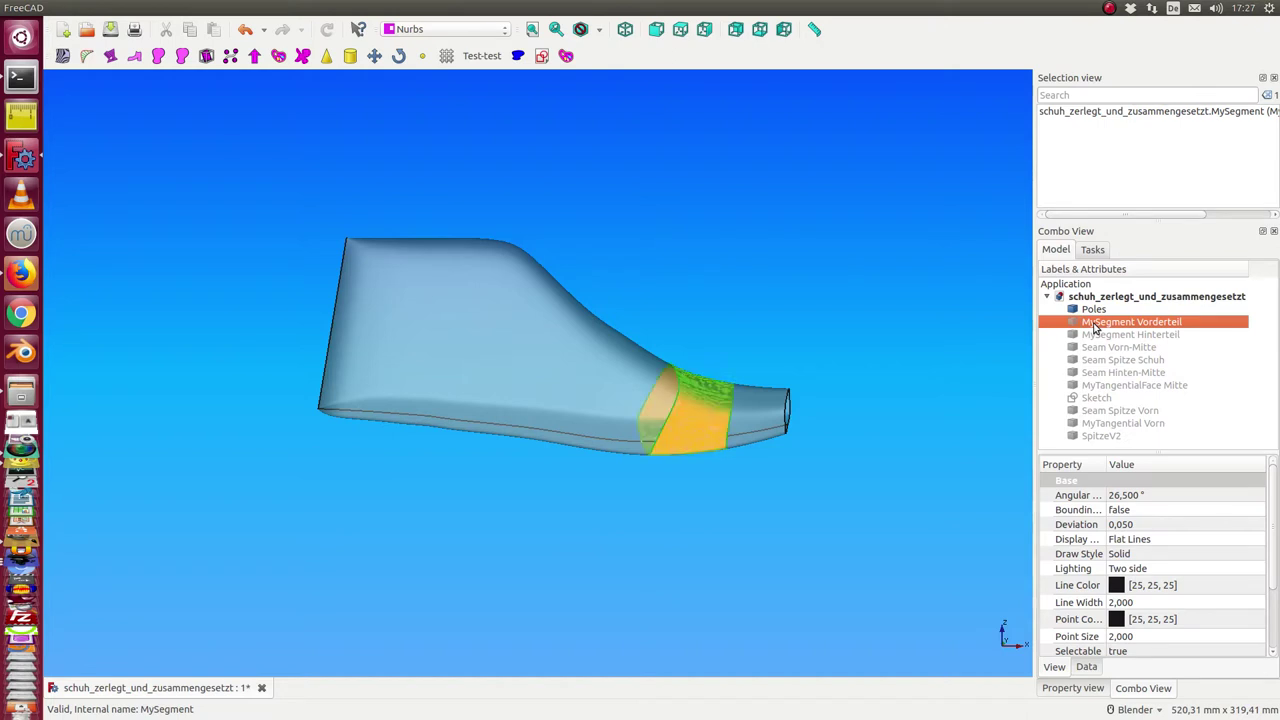
click(1106, 336)
key(space)
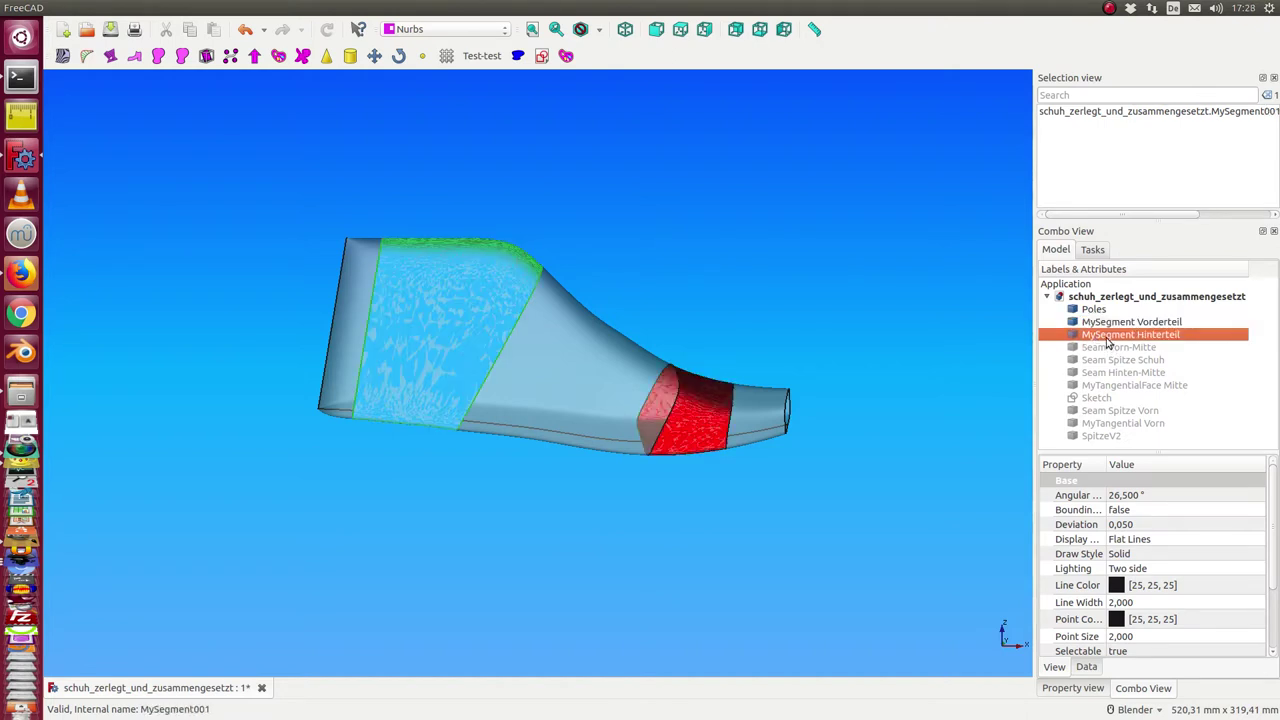
middle_drag(787, 311, 1128, 302)
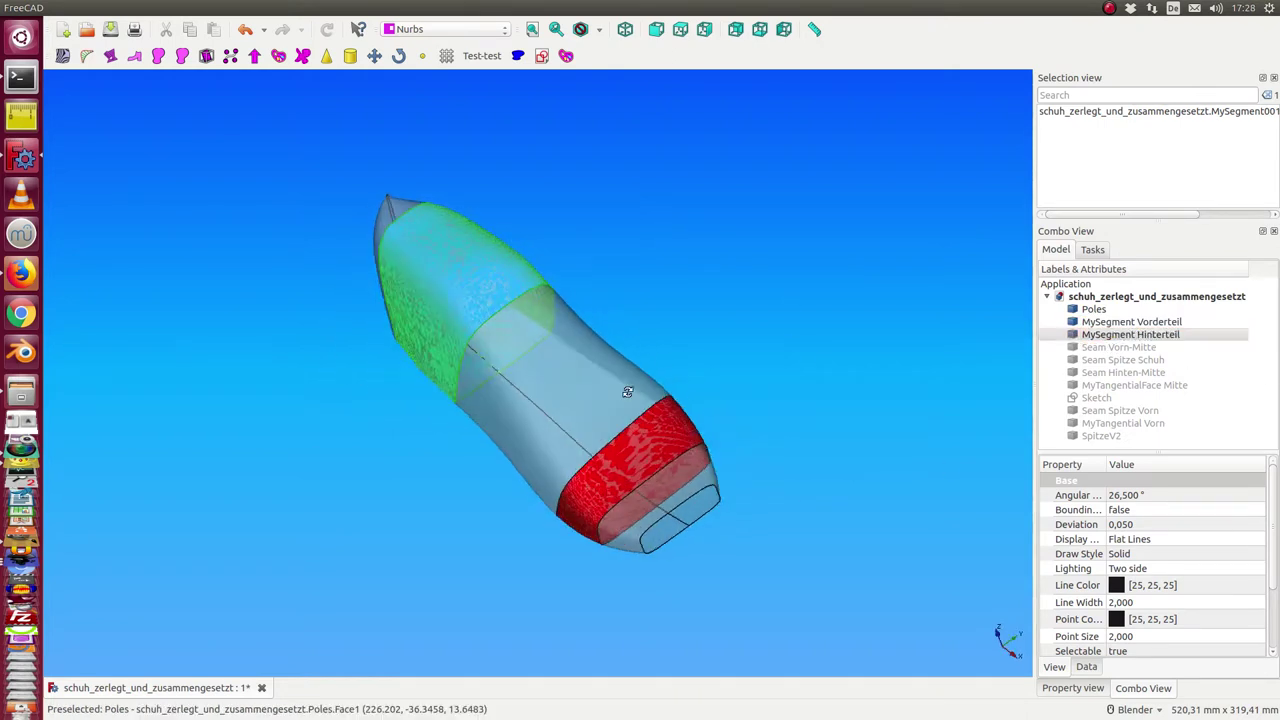
Step: Hide the transparent Poles shell so only the two segments remain
click(1094, 309)
key(space)
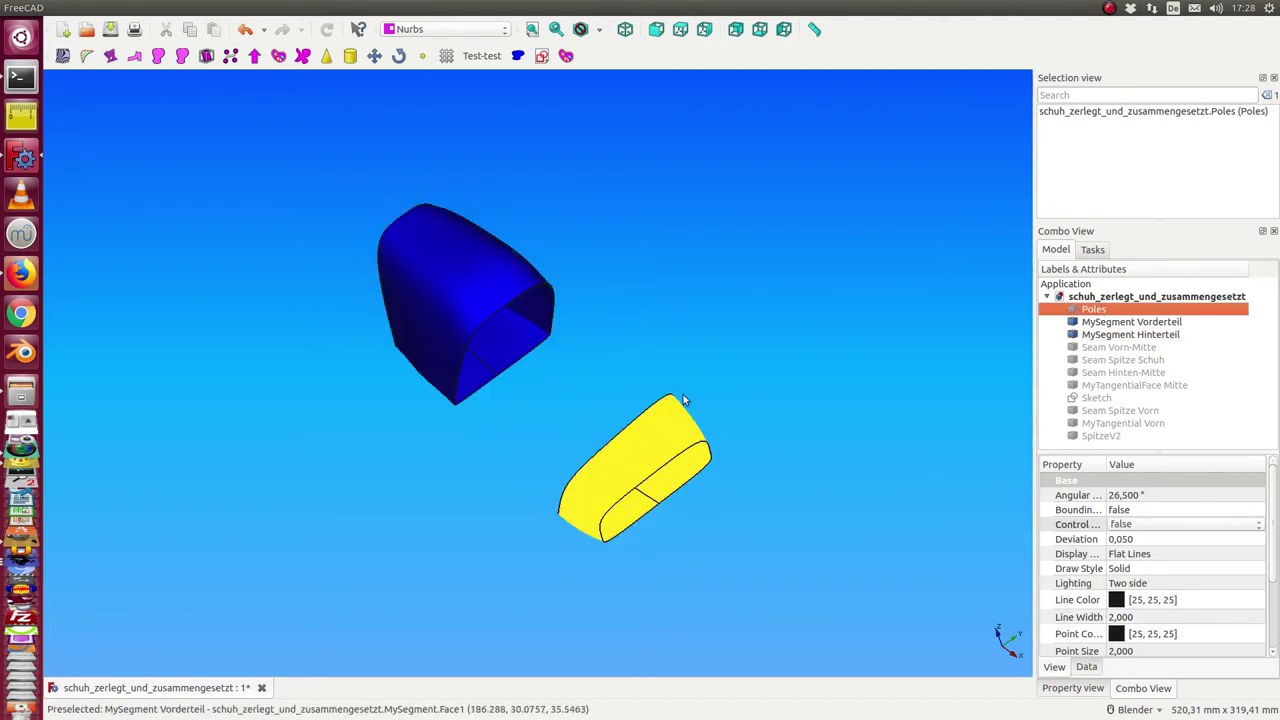
middle_drag(801, 364, 855, 311)
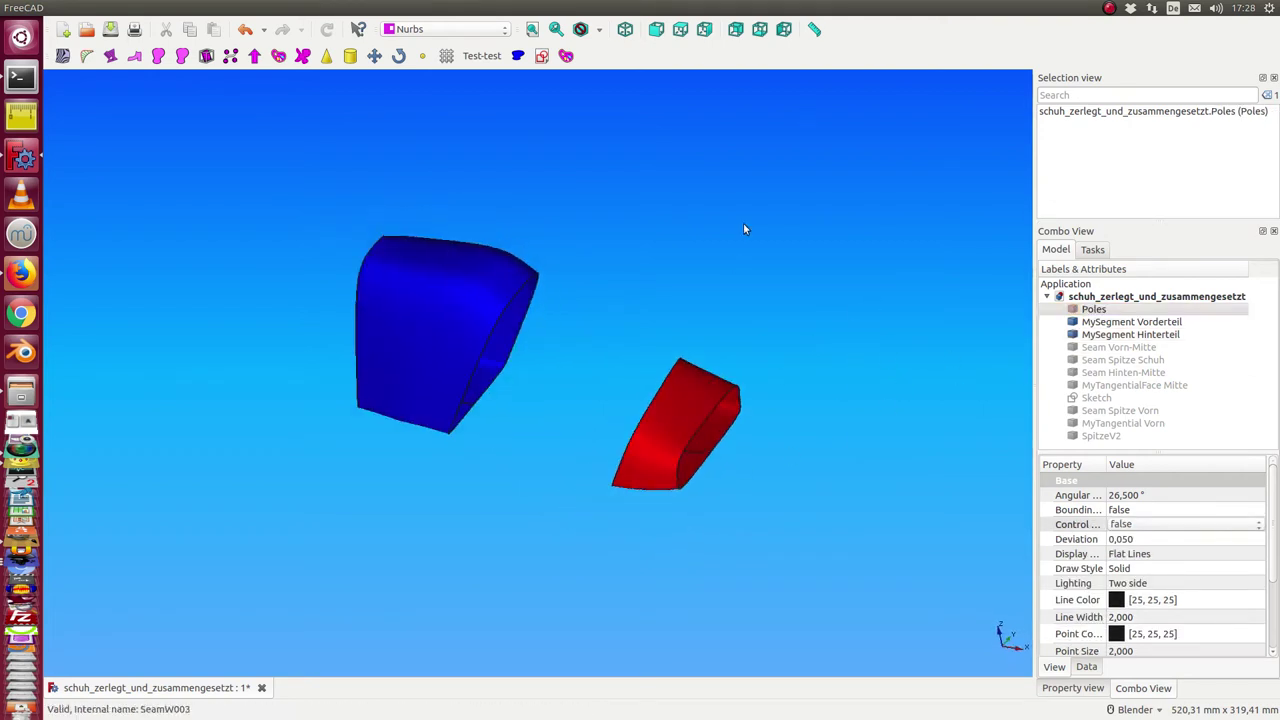
Step: Open and close the Faces menu without choosing a command, then select Seam Vorn-Mitte
mouse_move(316, 8)
click(281, 8)
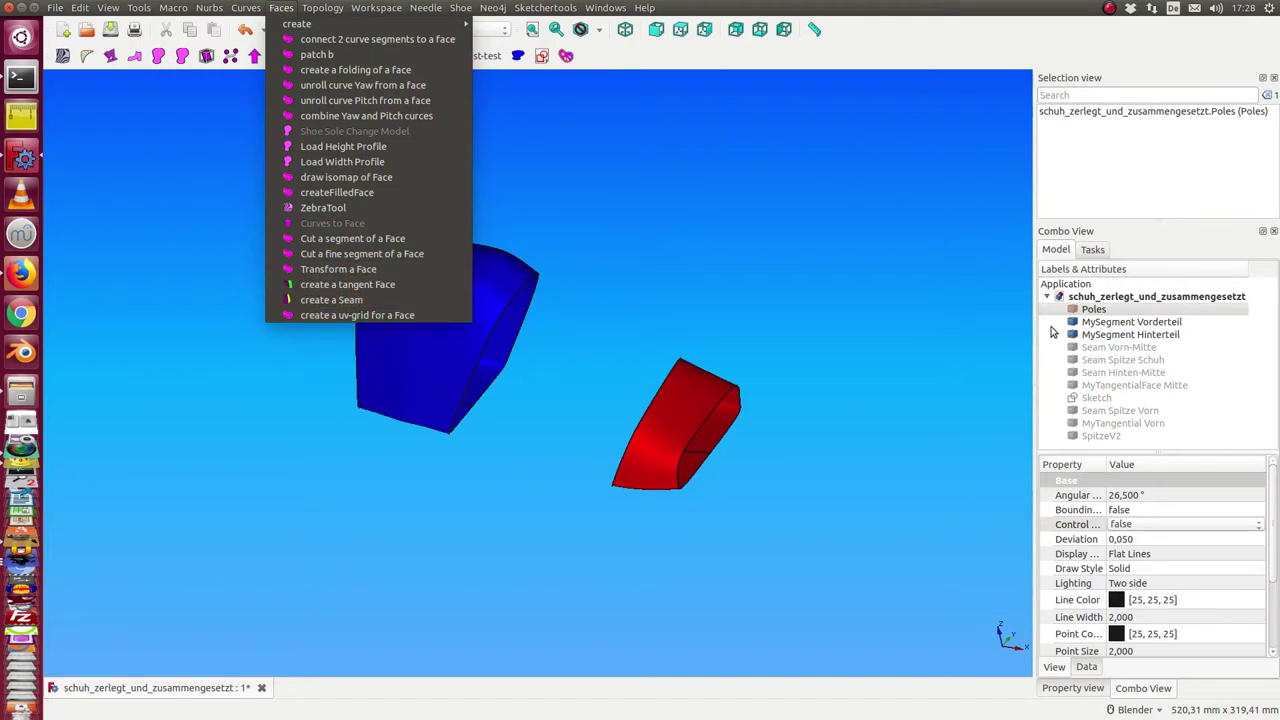
click(1052, 332)
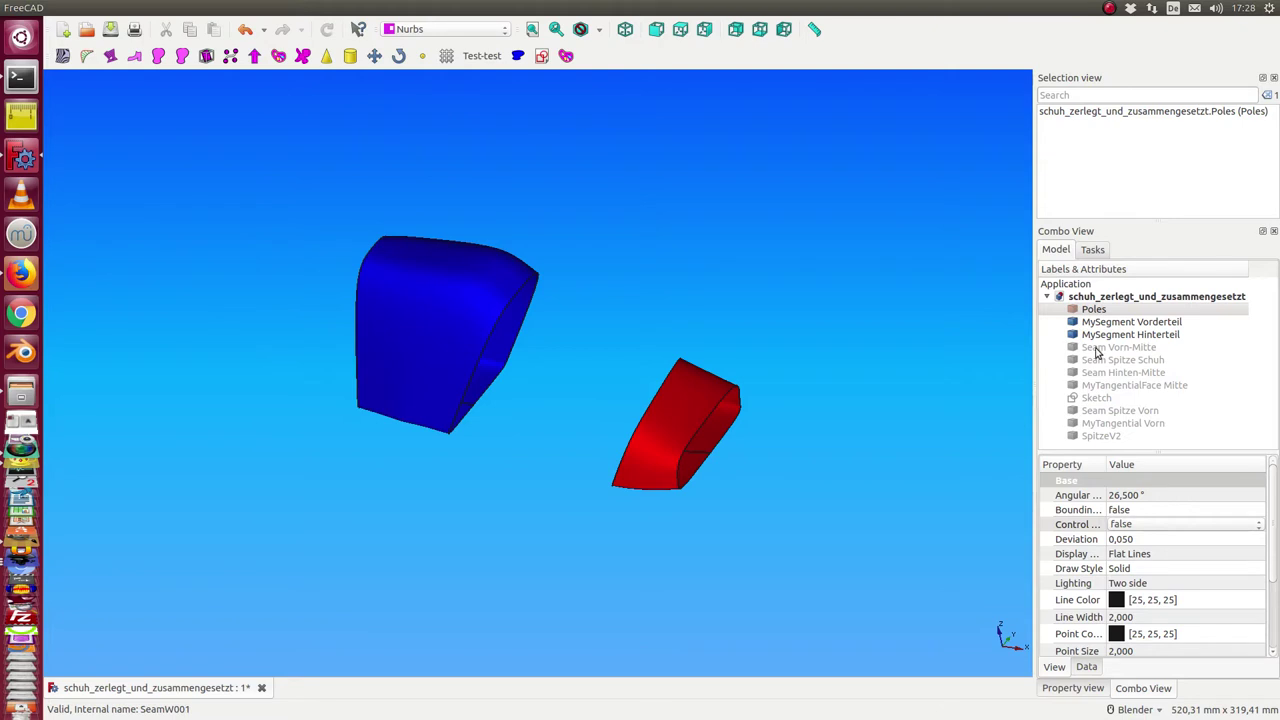
click(1098, 348)
Step: Show the Seam Vorn-Mitte and Seam Hinten-Mitte bands on the segments
key(space)
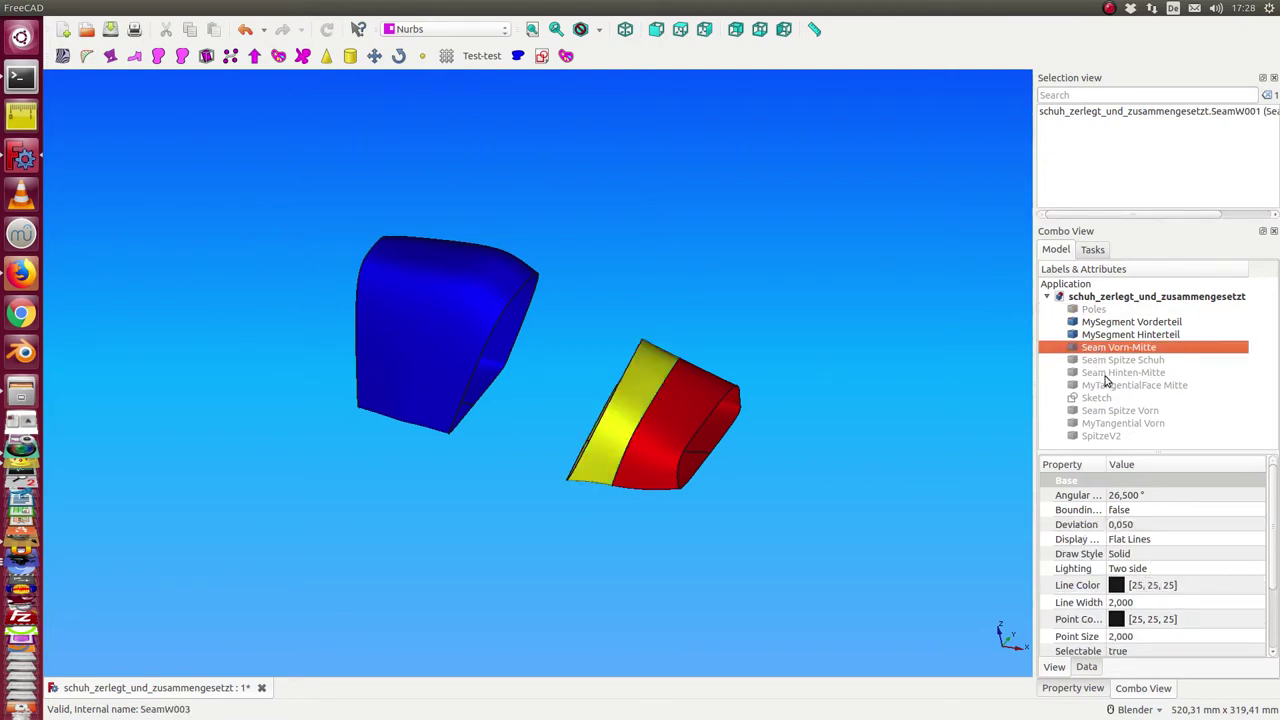
click(1105, 376)
mouse_move(835, 263)
middle_down()
mouse_move(600, 397)
mouse_move(839, 277)
middle_up()
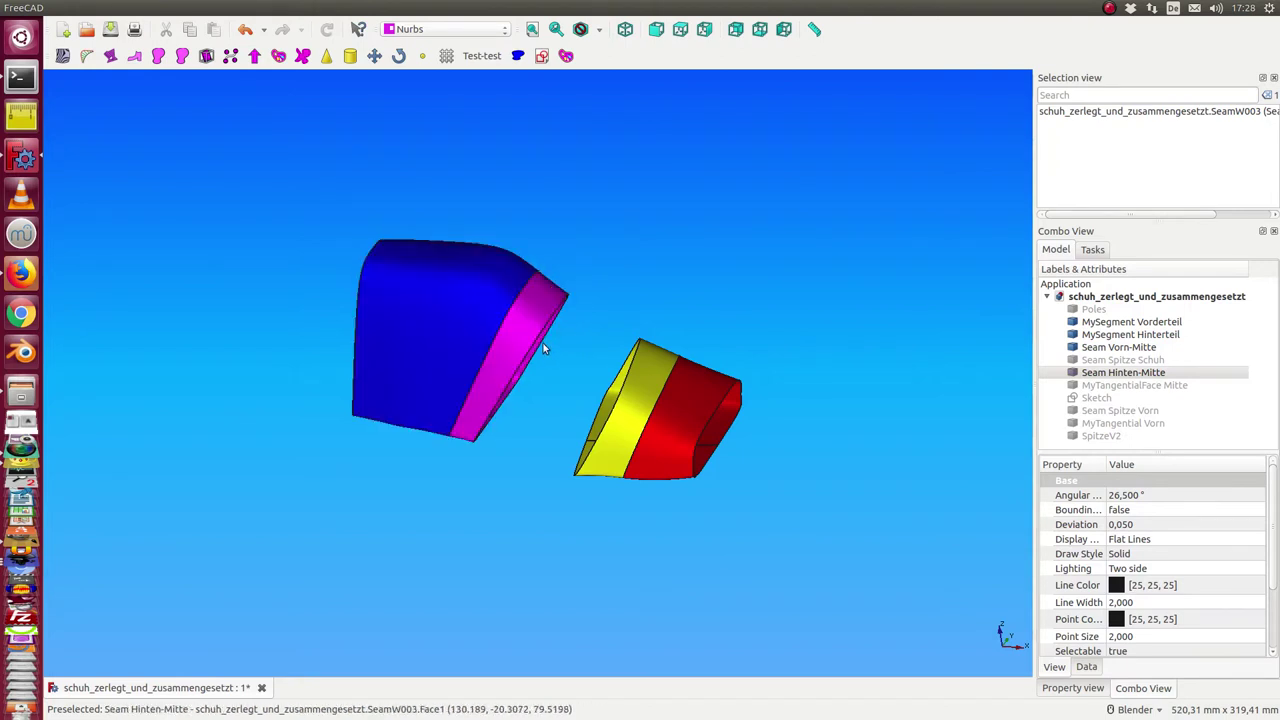
mouse_move(735, 243)
middle_down()
mouse_move(654, 289)
mouse_move(671, 277)
mouse_move(922, 347)
middle_up()
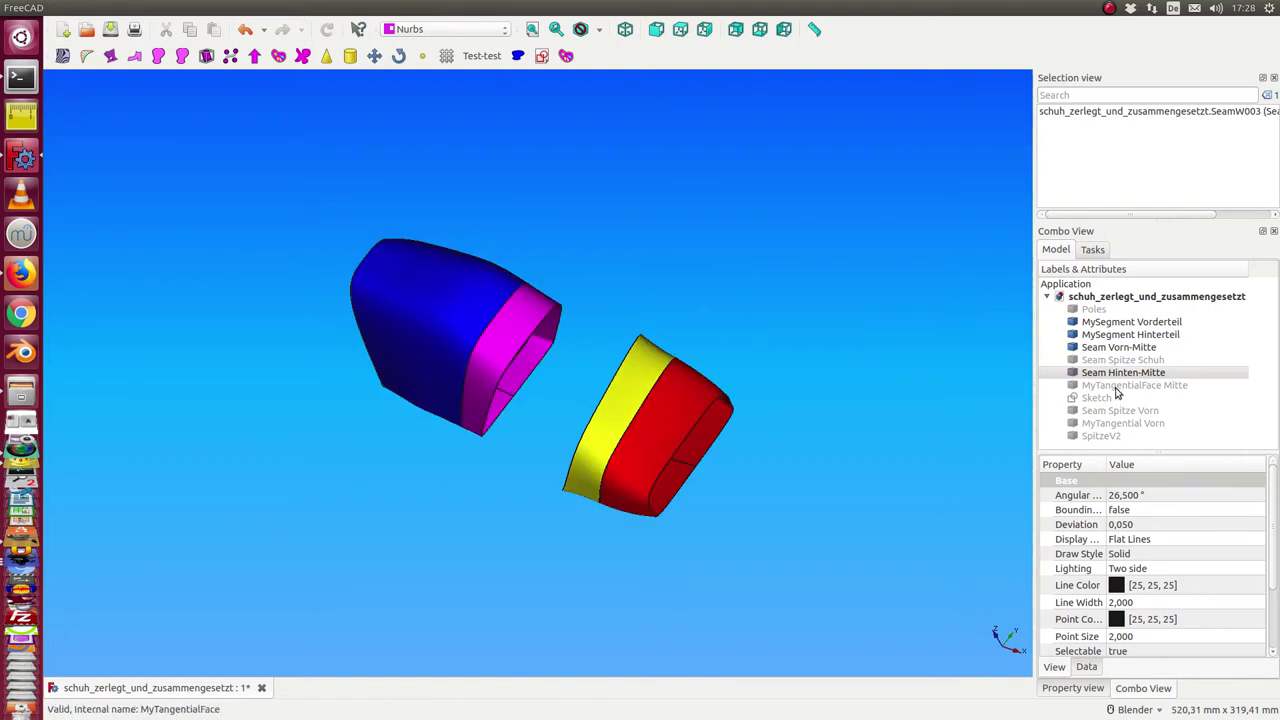
Step: Show the green MyTangentialFace Mitte joining the front and rear segments
click(1117, 387)
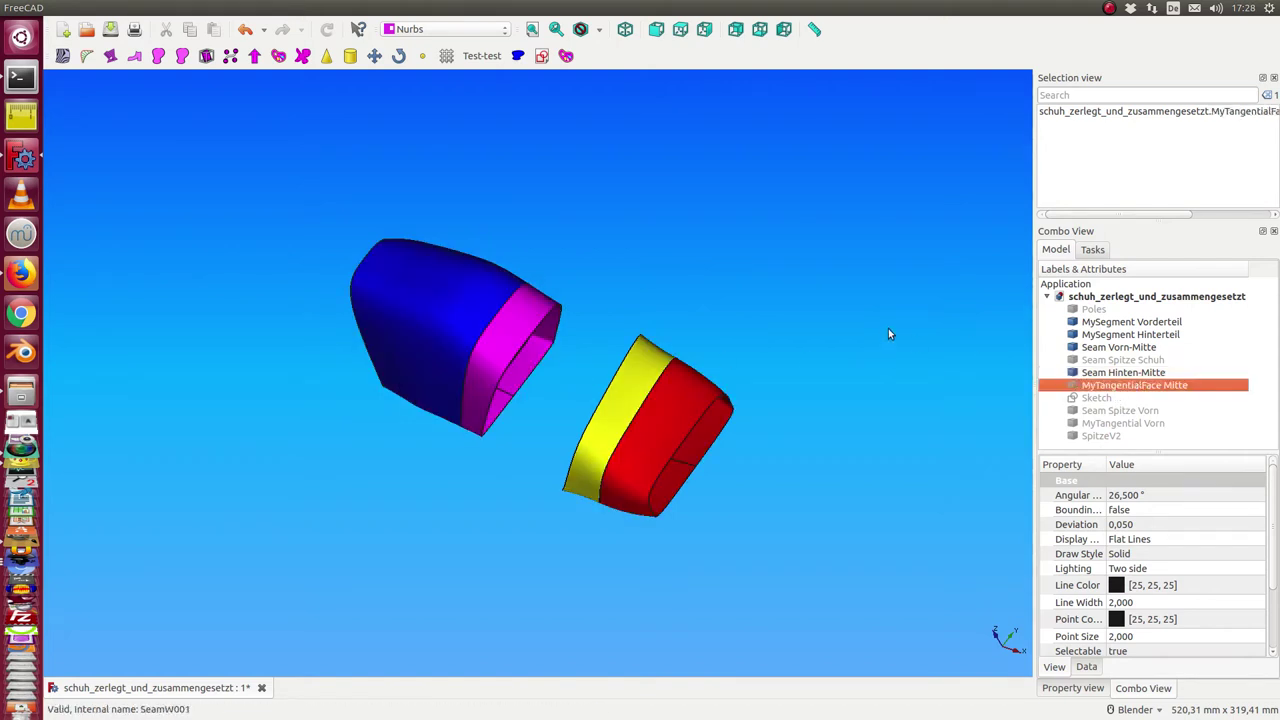
key(space)
click(722, 208)
mouse_move(722, 208)
middle_down()
mouse_move(663, 259)
mouse_move(809, 174)
mouse_move(800, 251)
middle_up()
Step: Turn the model upright and hide the Seam Vorn-Mitte and Seam Hinten-Mitte strips
click(663, 260)
scroll(785, 281, up, 2)
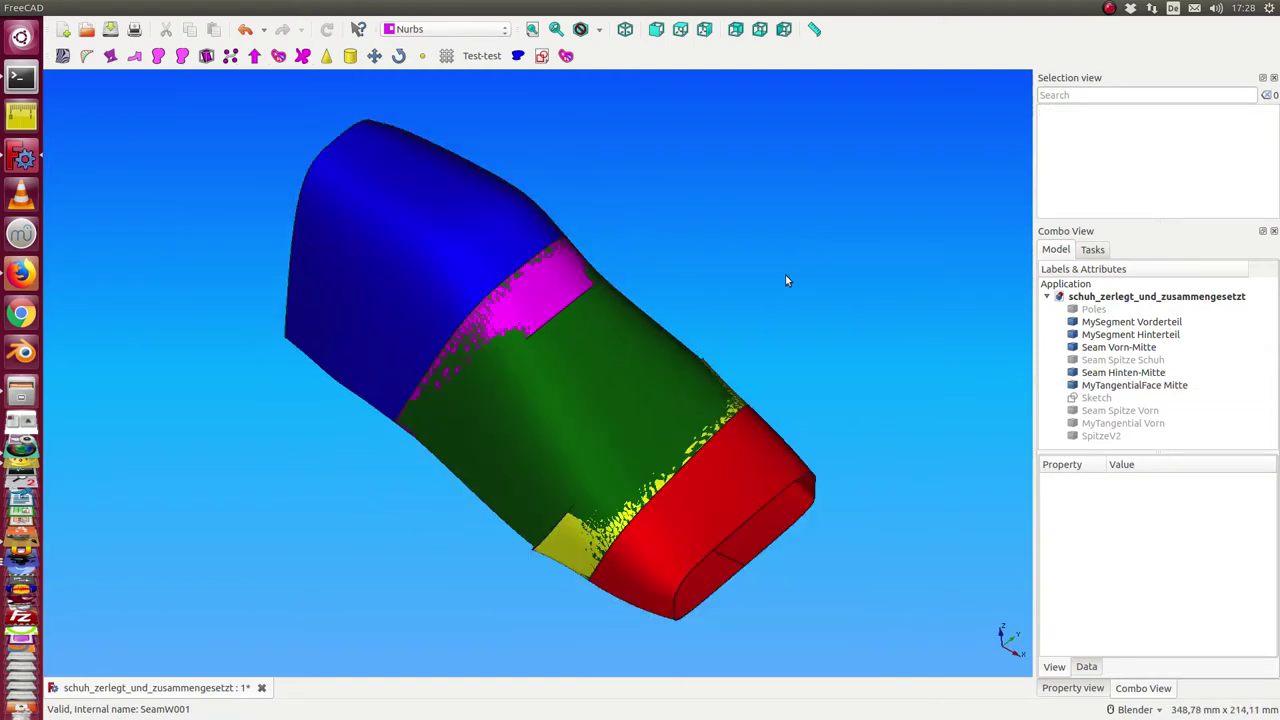
middle_drag(757, 311, 686, 391)
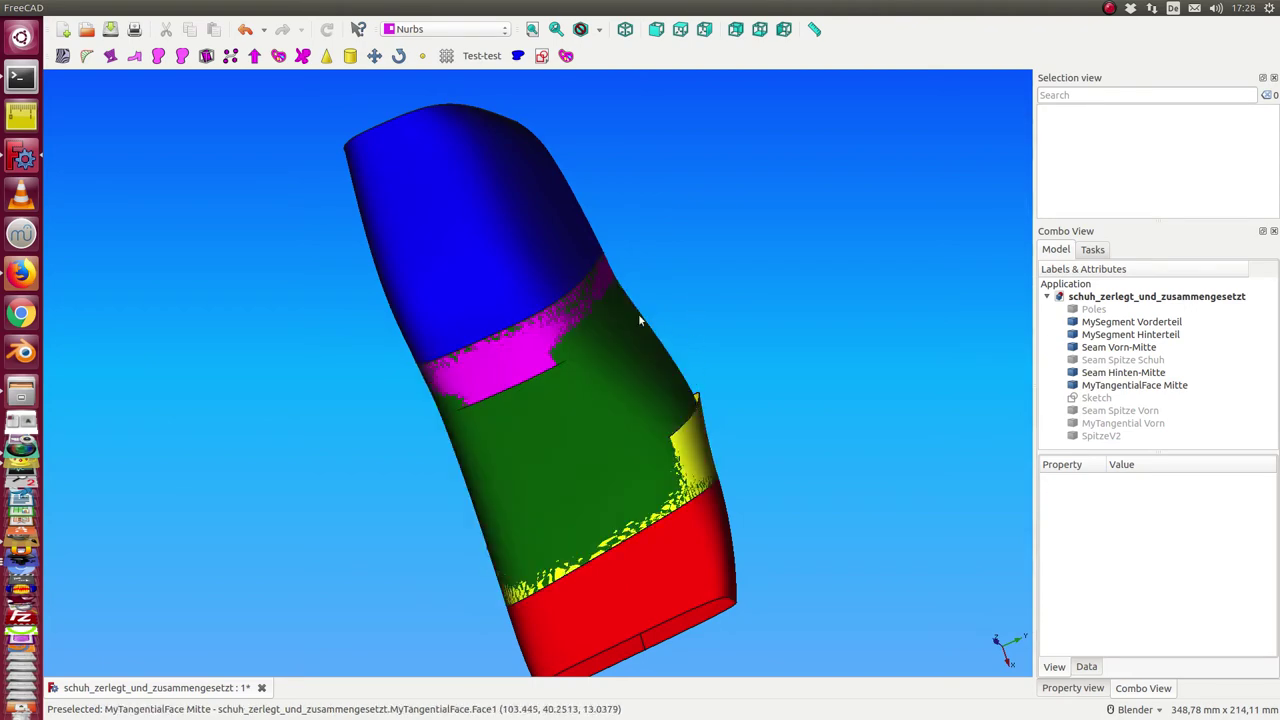
middle_drag(349, 415, 671, 372)
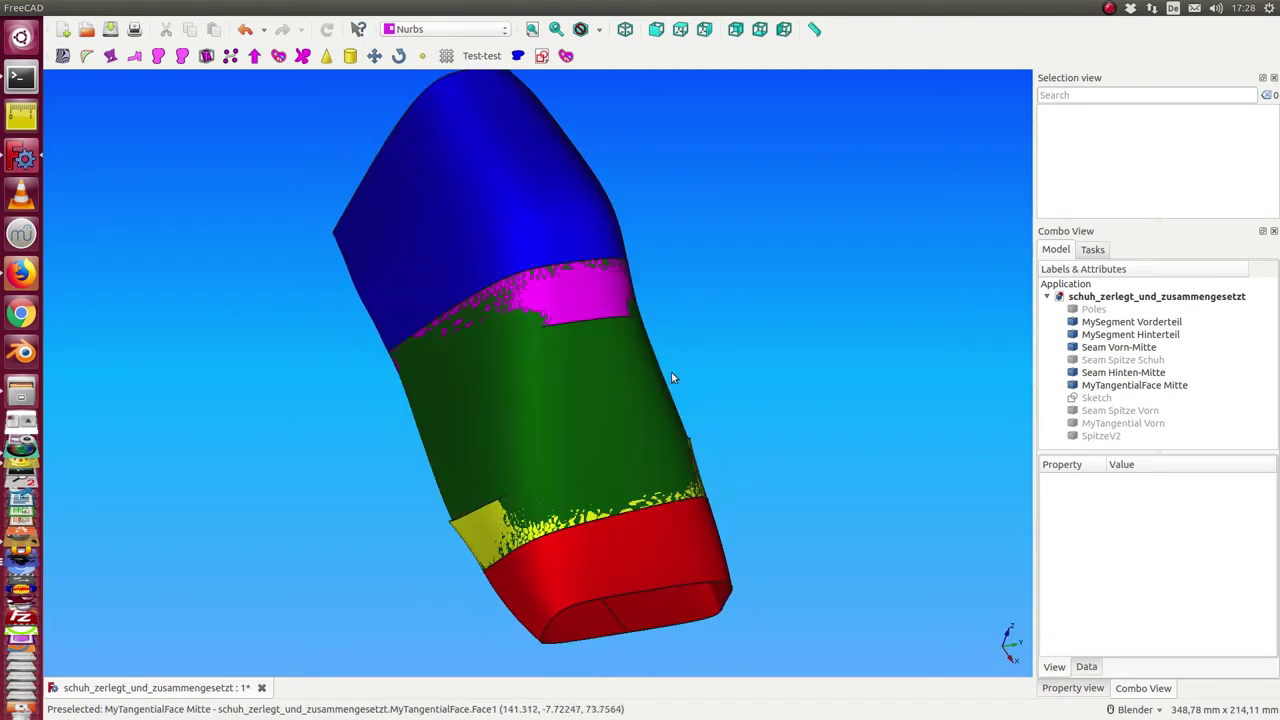
click(1122, 348)
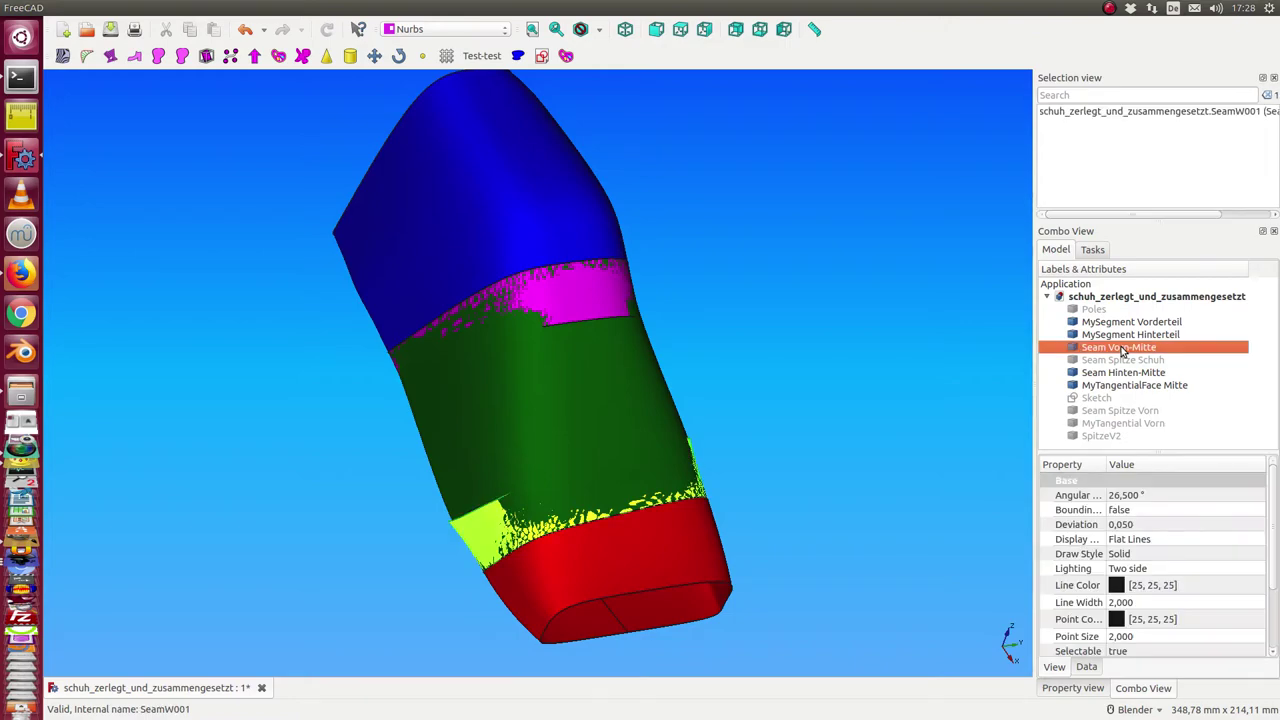
key(space)
click(1117, 376)
key(space)
Step: Show the Poles surface again over the blue, green and red segments
click(1093, 309)
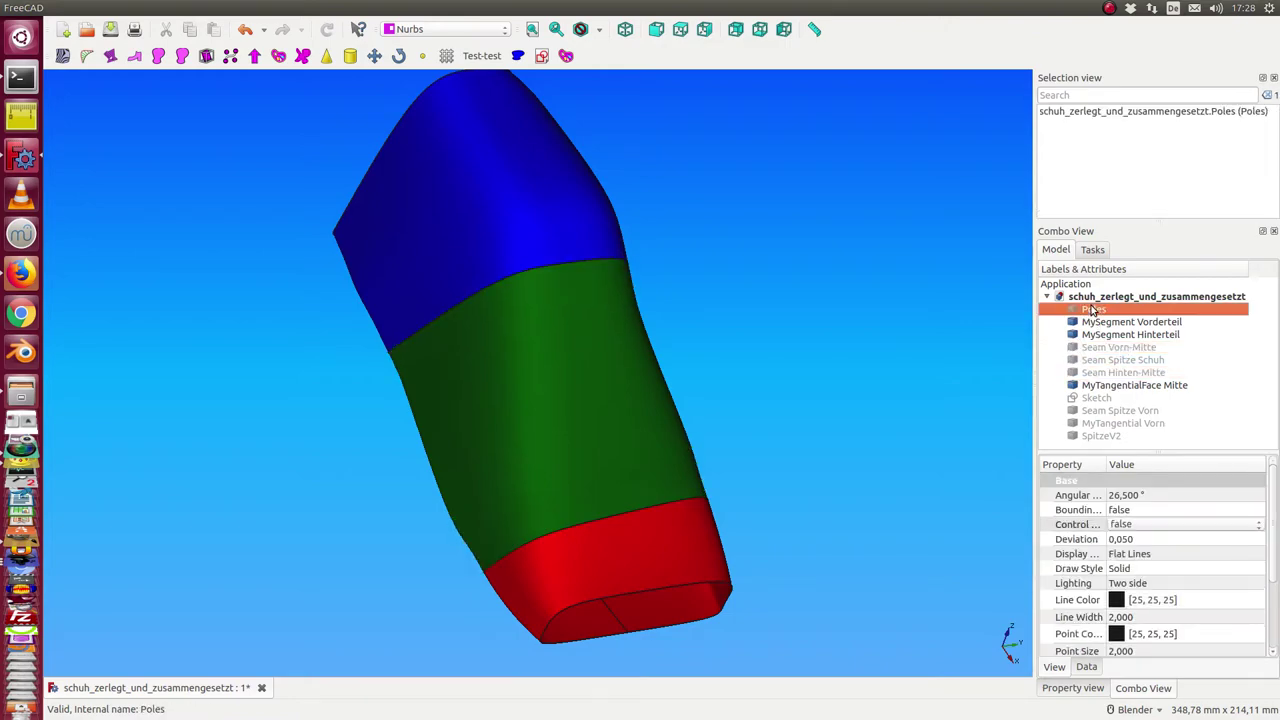
key(space)
mouse_move(900, 343)
middle_down()
mouse_move(669, 224)
mouse_move(623, 214)
mouse_move(620, 357)
mouse_move(700, 337)
mouse_move(486, 171)
mouse_move(349, 200)
mouse_move(620, 245)
mouse_move(480, 542)
mouse_move(491, 490)
mouse_move(410, 430)
mouse_move(604, 542)
mouse_move(597, 424)
mouse_move(507, 351)
mouse_move(505, 378)
mouse_move(392, 317)
middle_up()
Step: Orbit around the shoe to compare the Poles surface with the segments from several angles
scroll(623, 250, up, 3)
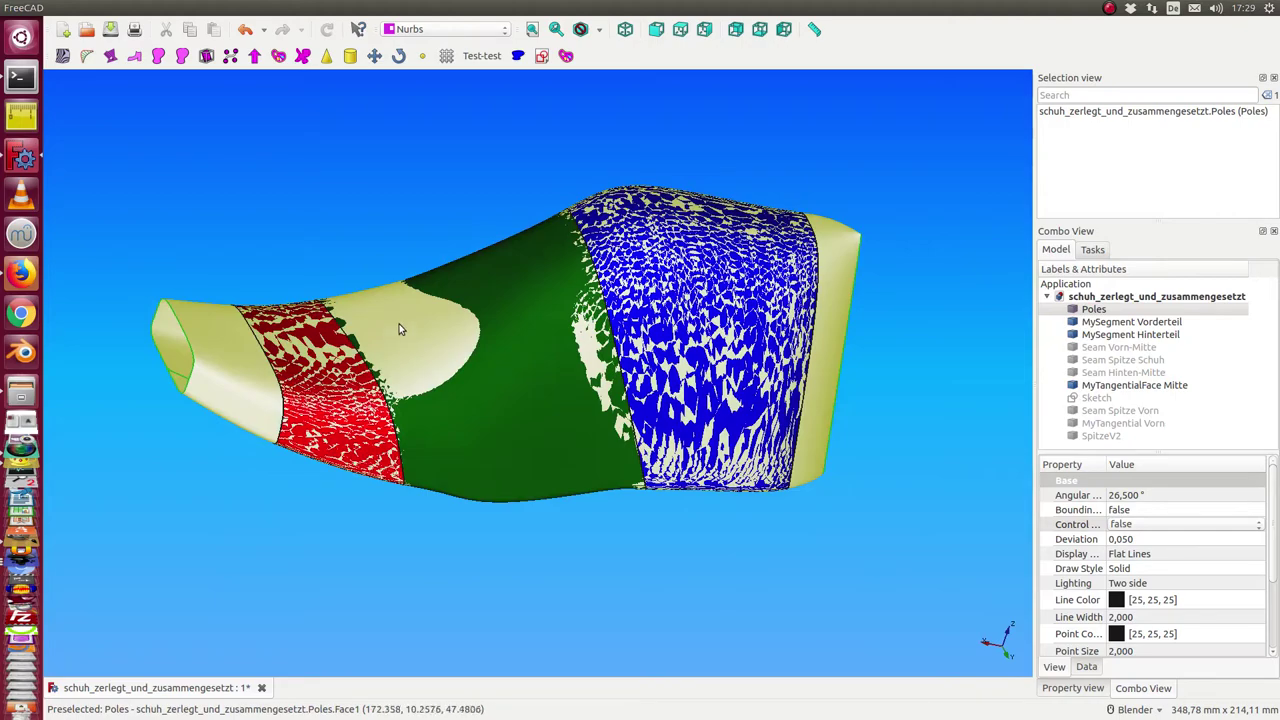
mouse_move(239, 496)
middle_down()
mouse_move(260, 531)
mouse_move(483, 492)
mouse_move(546, 517)
mouse_move(506, 543)
mouse_move(497, 534)
mouse_move(517, 477)
mouse_move(614, 514)
mouse_move(643, 500)
mouse_move(612, 503)
mouse_move(586, 540)
mouse_move(420, 571)
mouse_move(386, 529)
mouse_move(462, 476)
middle_up()
middle_drag(484, 165, 398, 355)
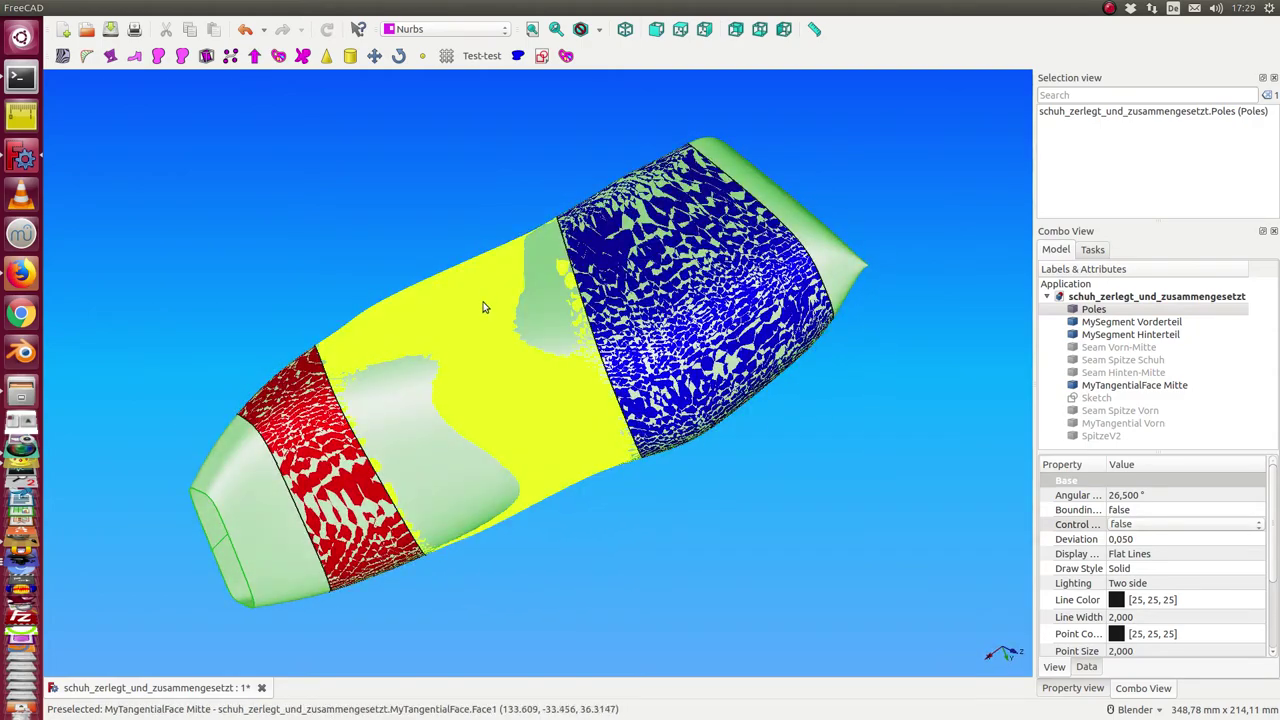
mouse_move(168, 330)
middle_down()
mouse_move(395, 309)
mouse_move(266, 277)
middle_up()
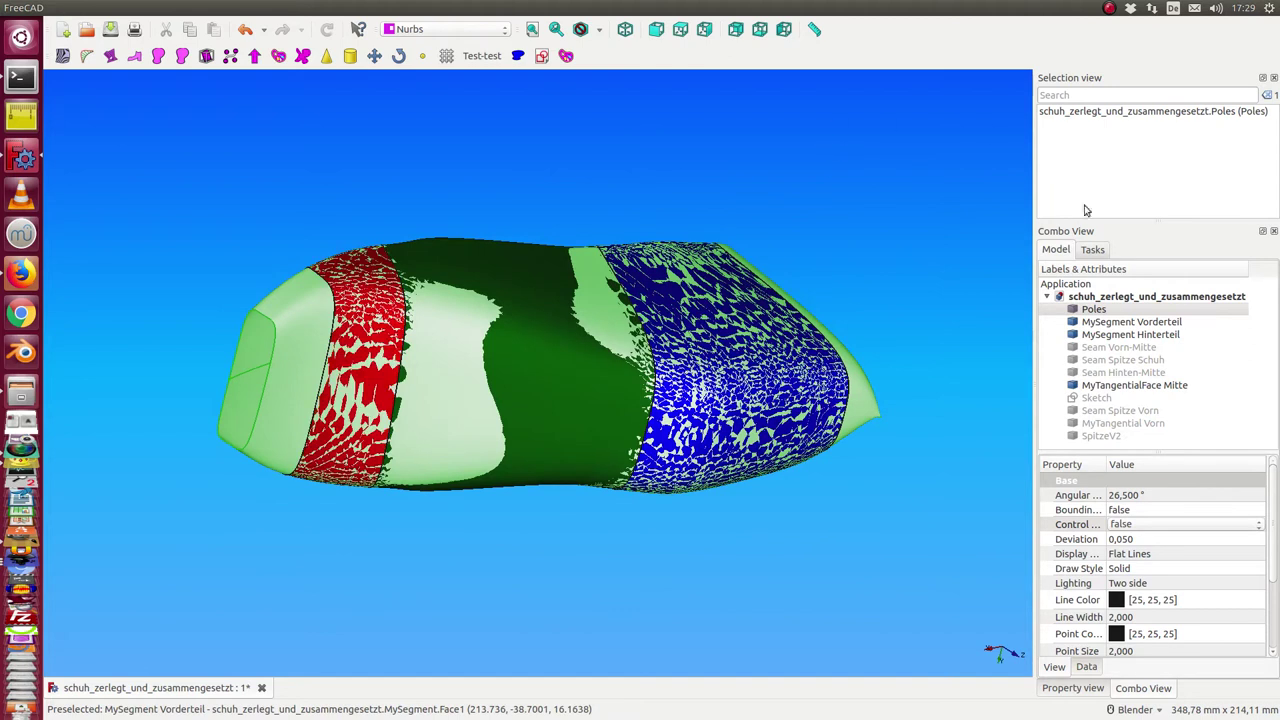
Step: Hide the Poles surface, leaving the joined red, green and blue segments
click(1092, 311)
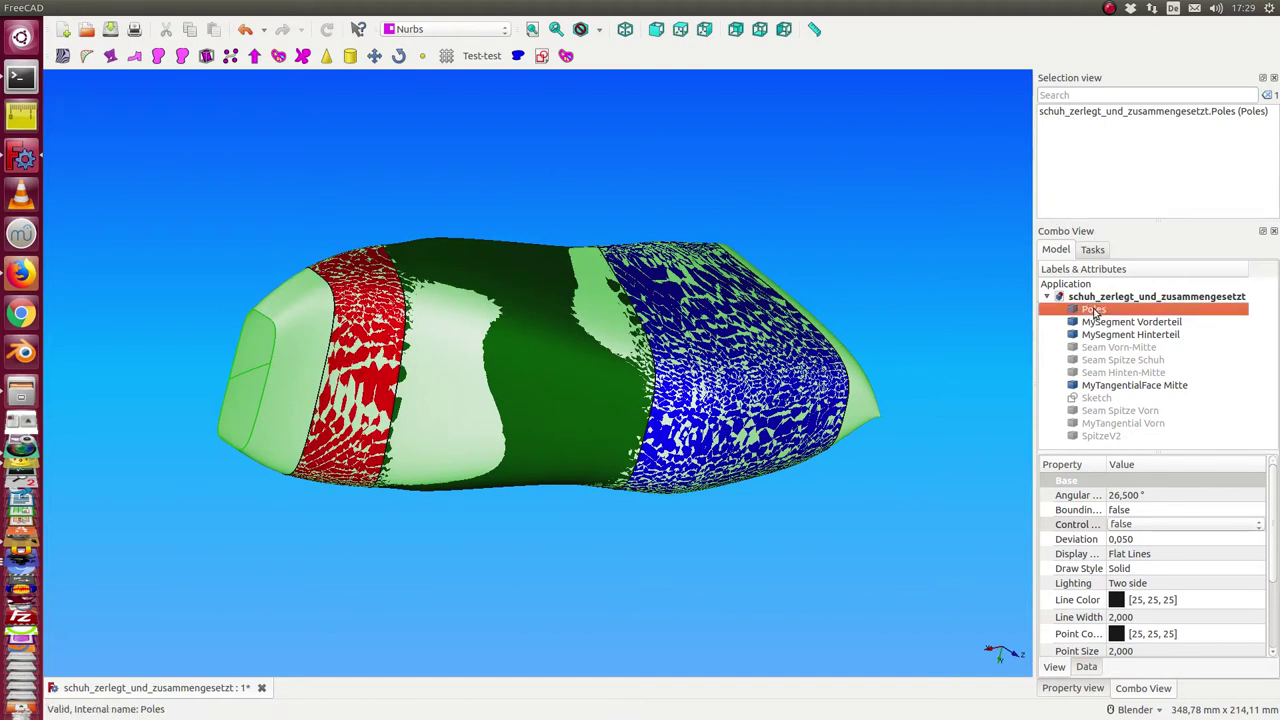
key(space)
middle_drag(813, 184, 684, 149)
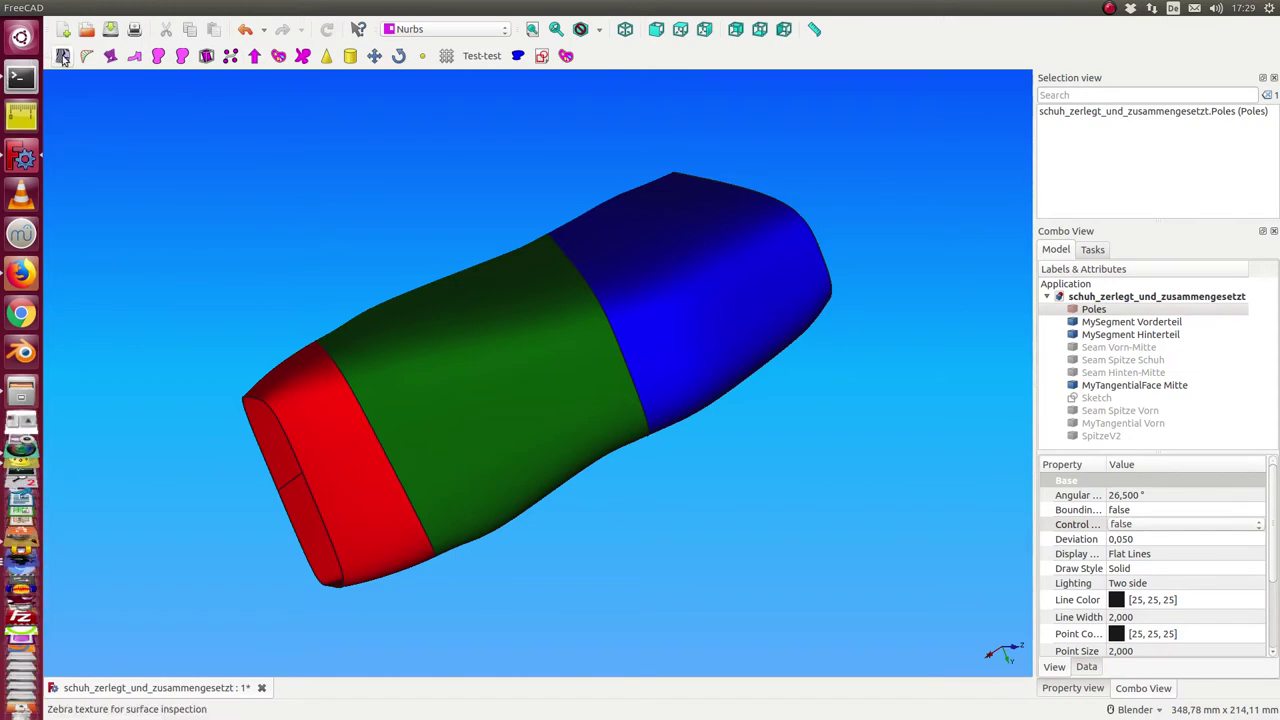
Step: Check the joins for smoothness with ZebraTool stripes, then quit the zebra view
click(206, 55)
middle_drag(199, 185, 536, 251)
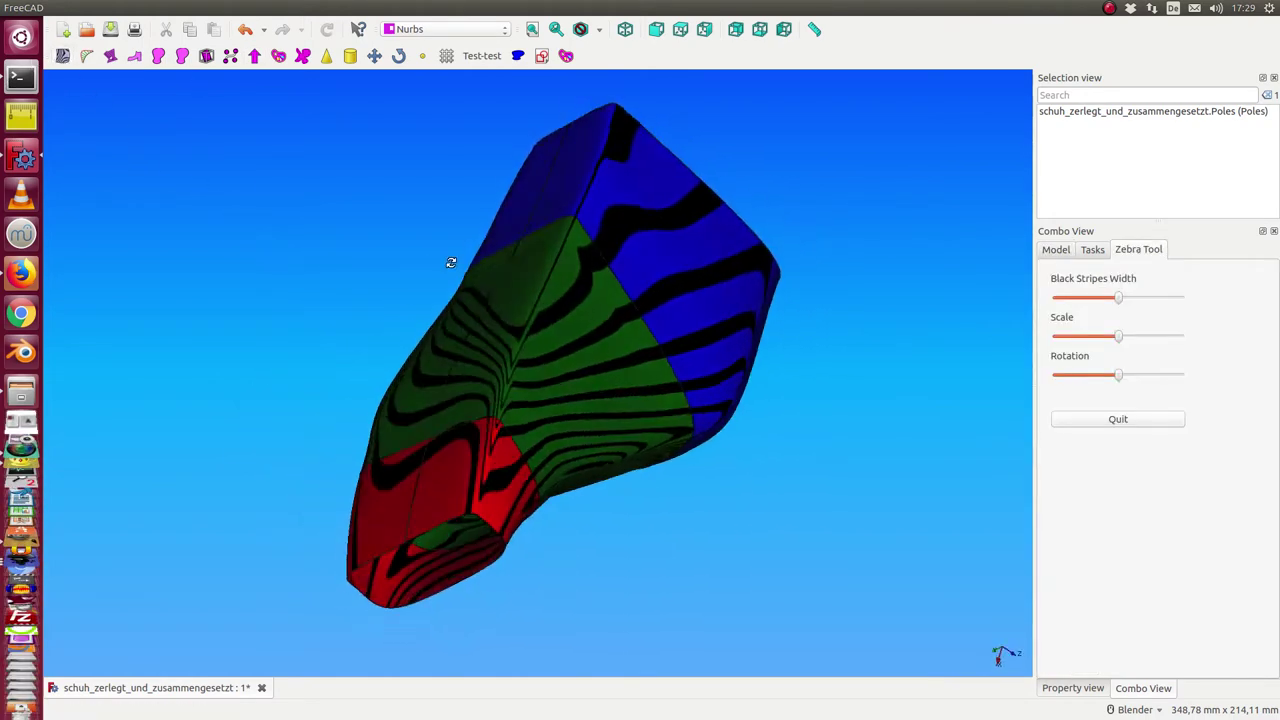
mouse_move(536, 251)
middle_down()
mouse_move(186, 257)
mouse_move(200, 245)
middle_up()
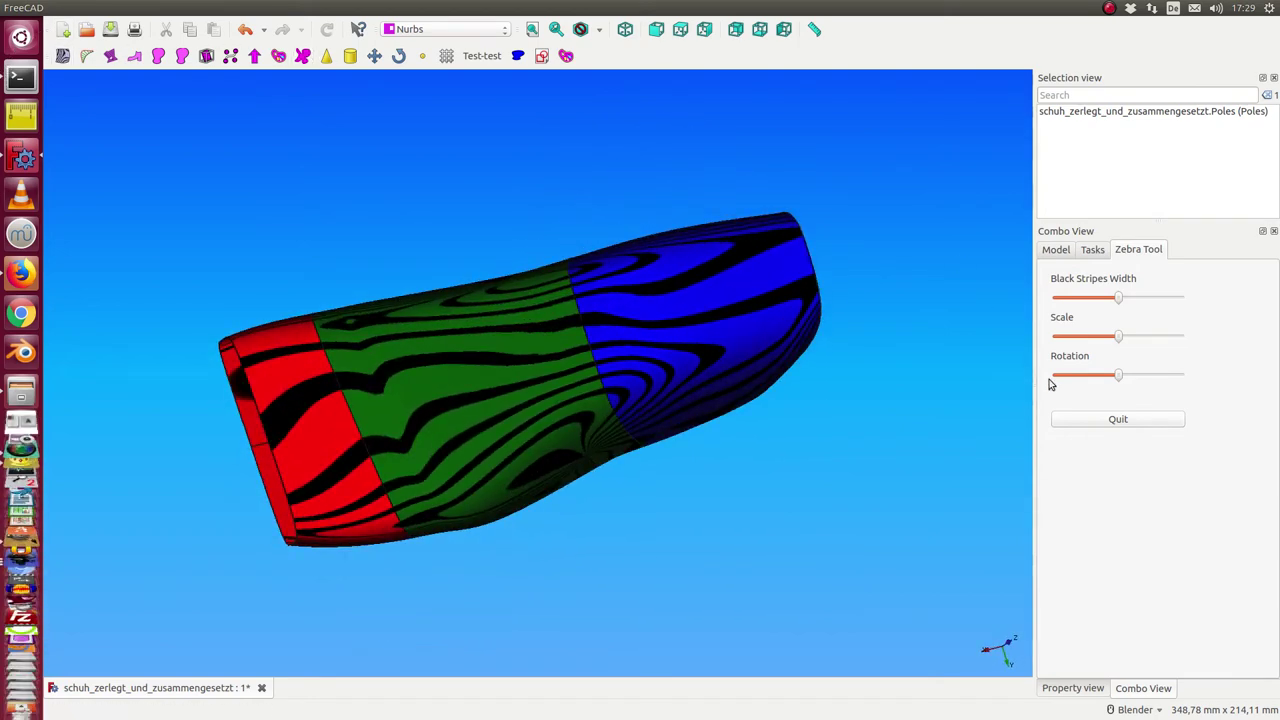
click(1100, 422)
click(1053, 250)
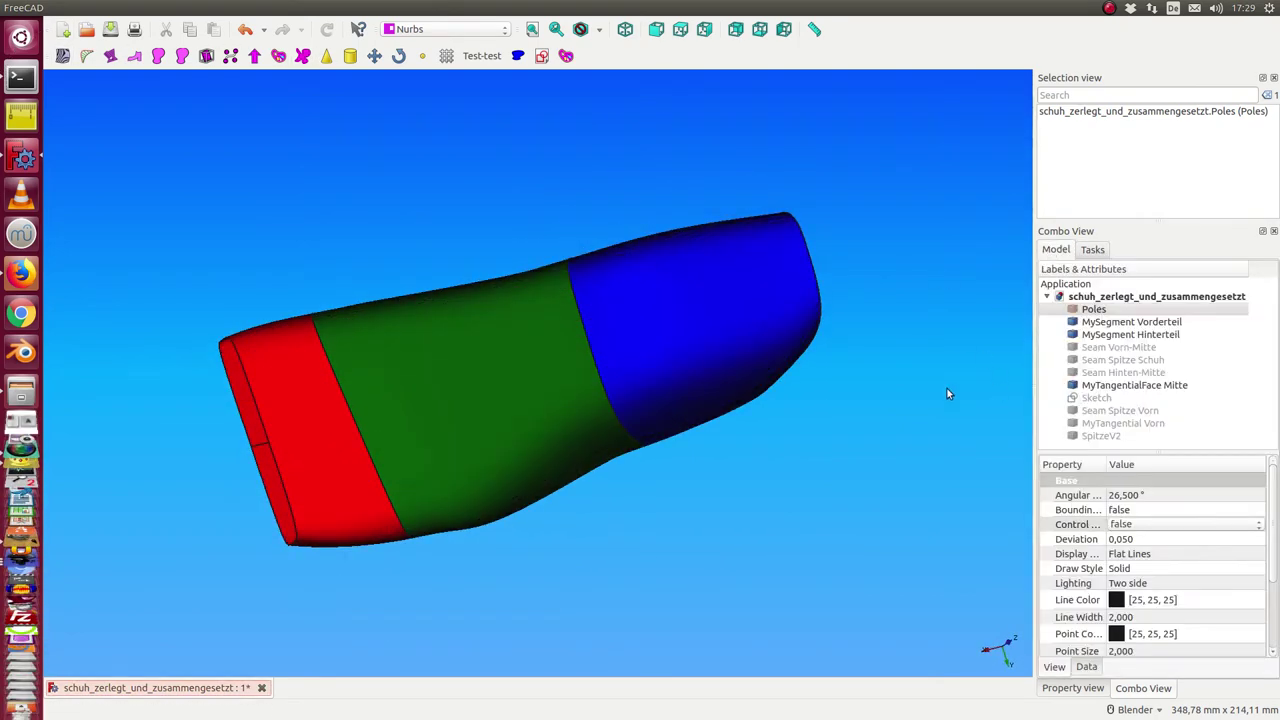
Step: Hide the green MyTangentialFace Mitte, leaving the red and blue segments apart
scroll(811, 467, down, 3)
mouse_move(791, 466)
middle_down()
mouse_move(700, 460)
mouse_move(689, 366)
middle_up()
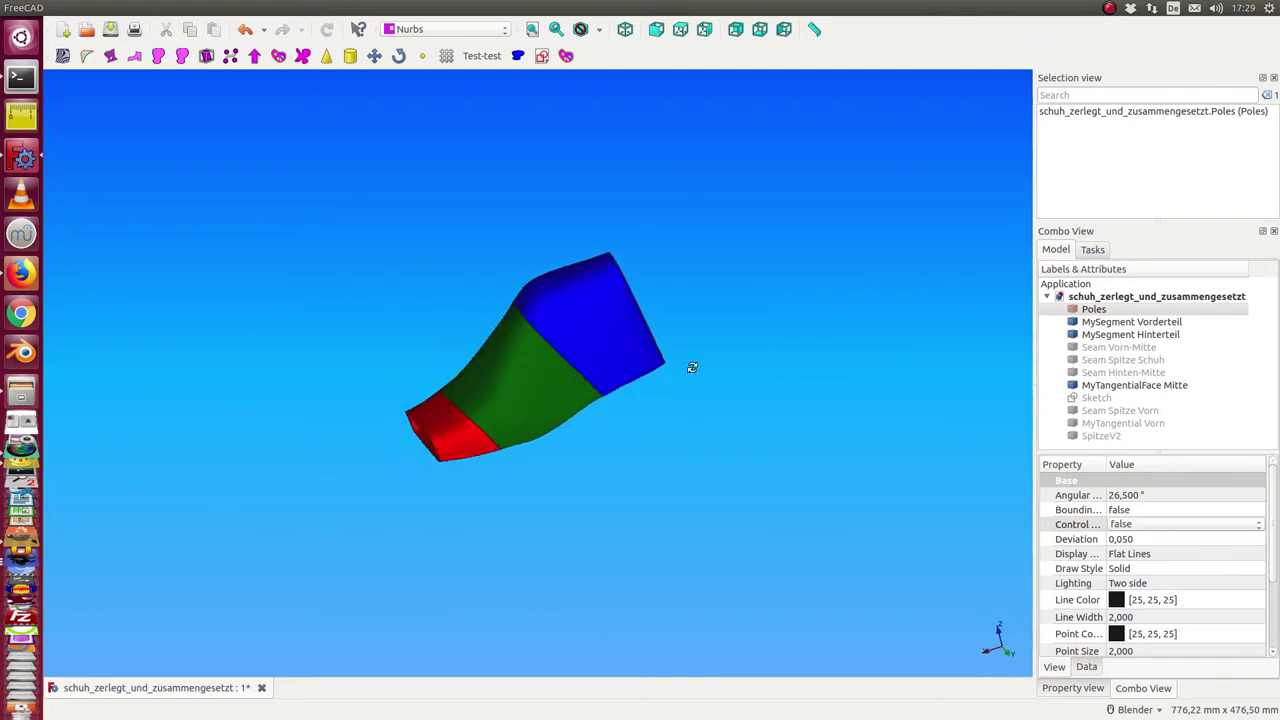
click(1093, 386)
key(space)
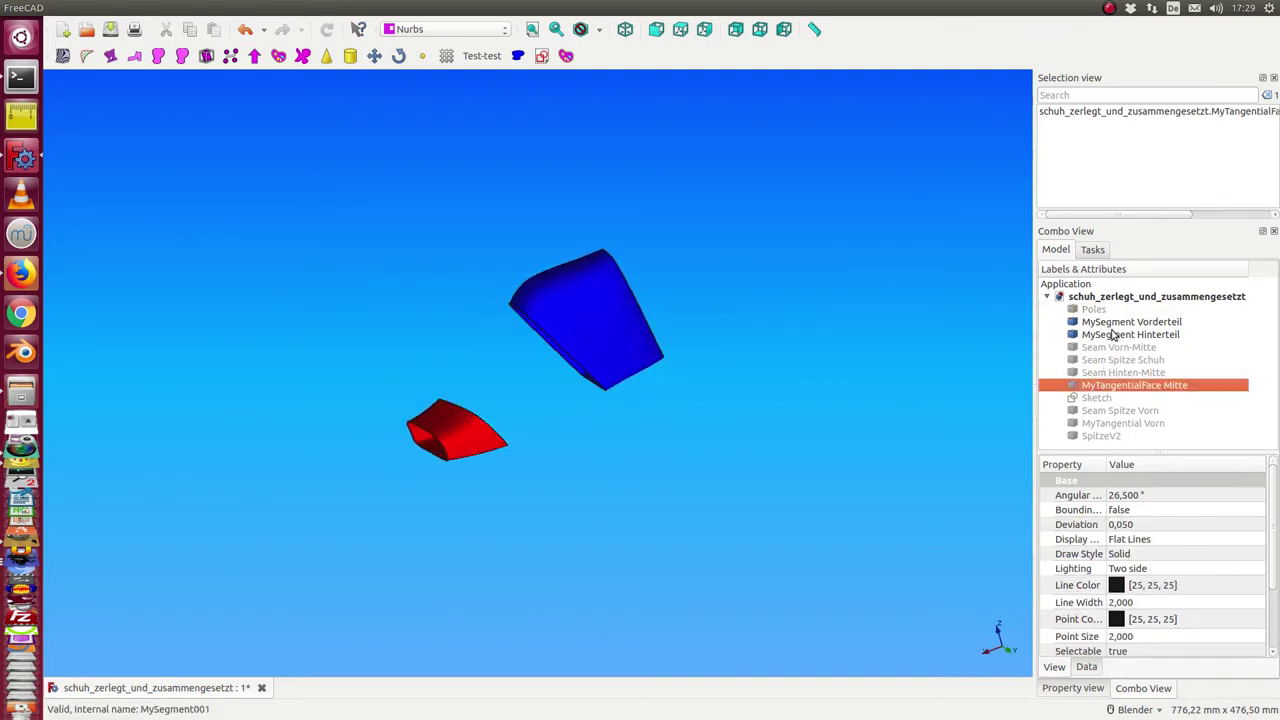
Step: Hide MySegment Hinterteil and select the Sketch to view its profile loop beside the red segment
click(1112, 334)
key(space)
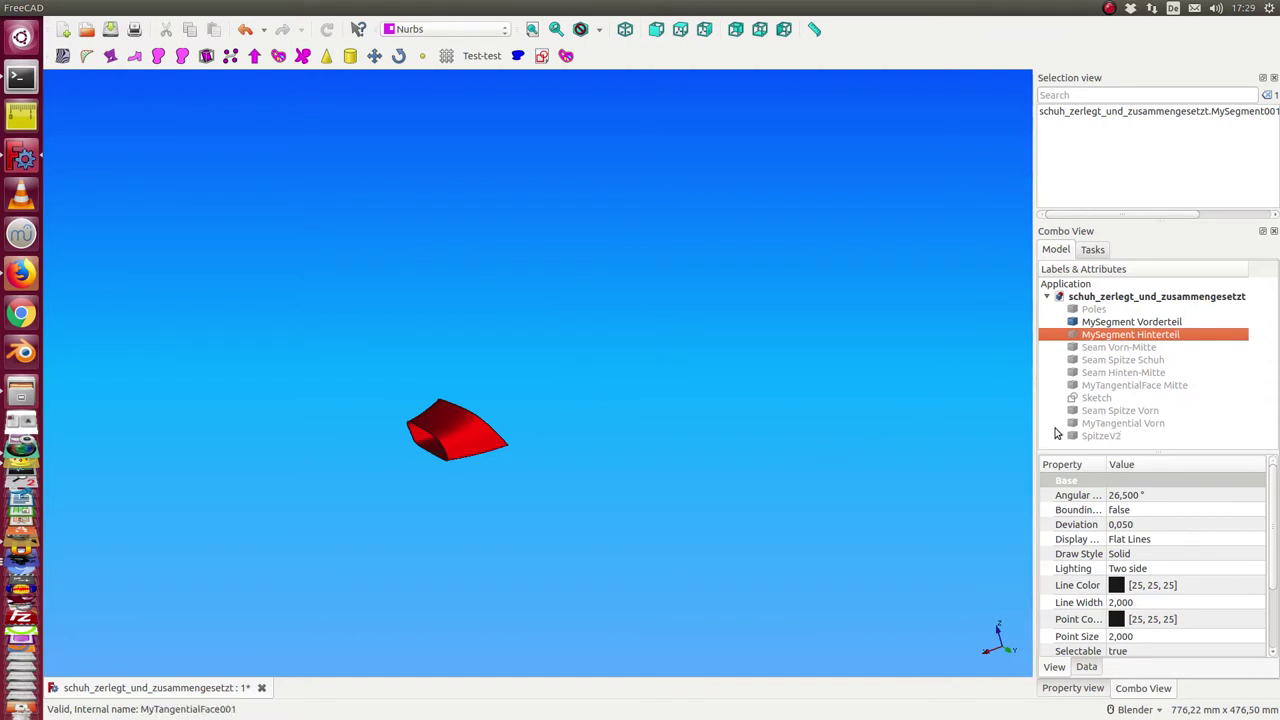
click(1093, 399)
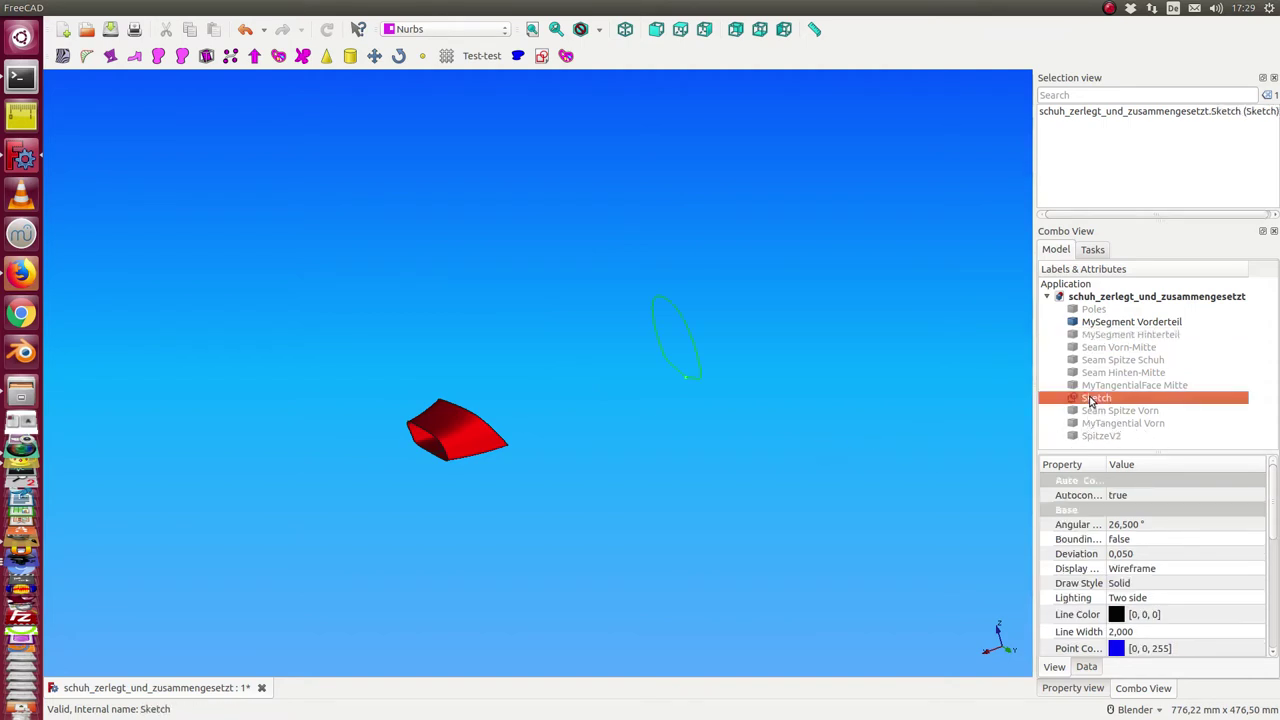
mouse_move(905, 416)
middle_down()
mouse_move(689, 414)
mouse_move(640, 440)
middle_up()
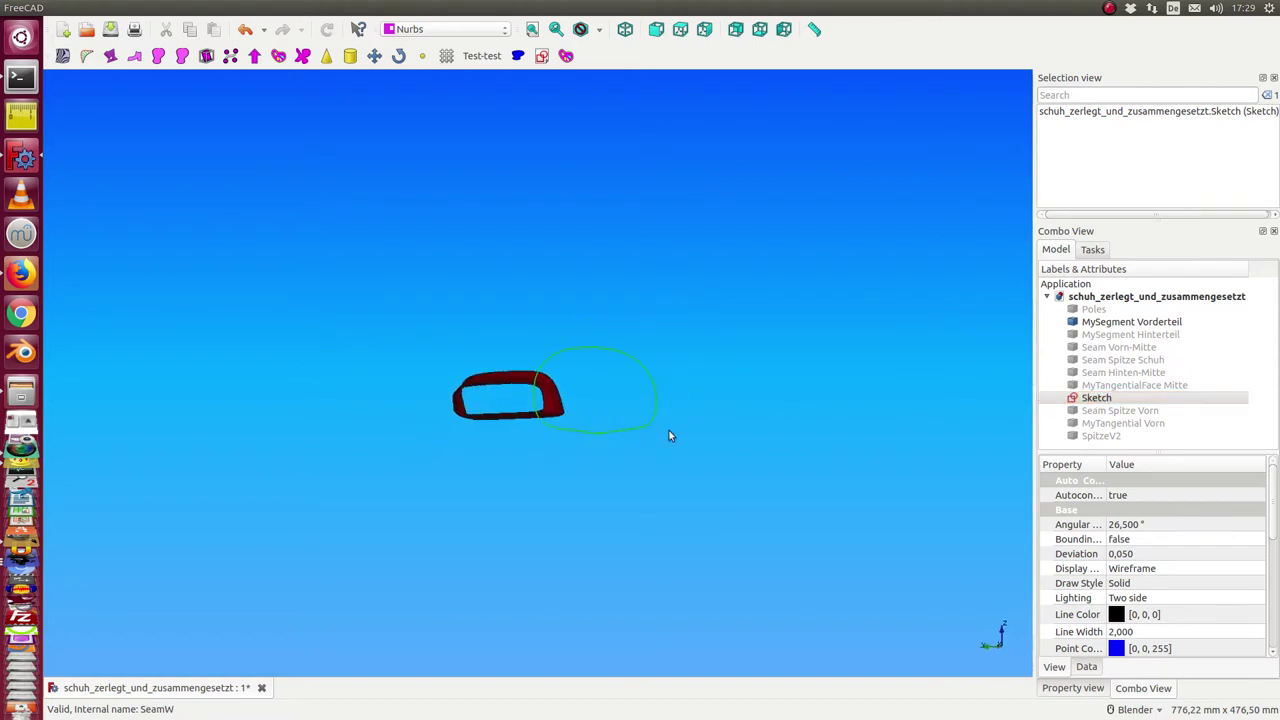
double_click(1093, 399)
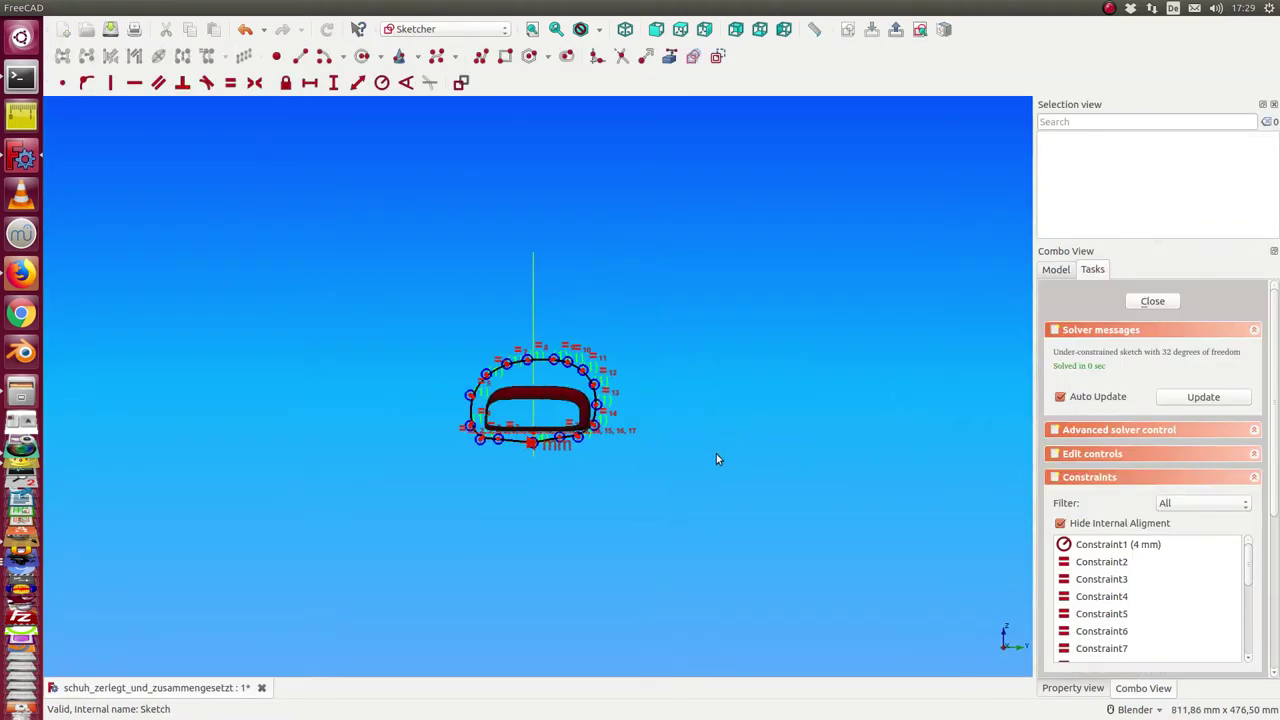
scroll(718, 455, up, 4)
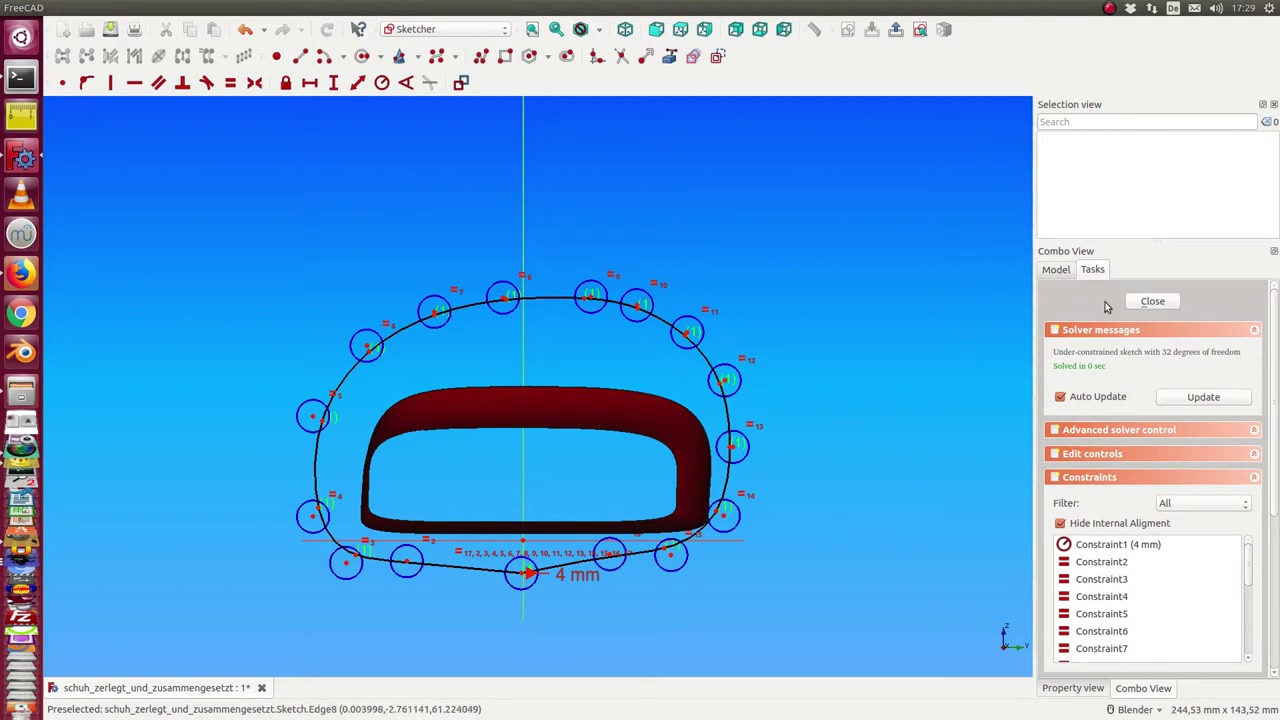
click(1150, 301)
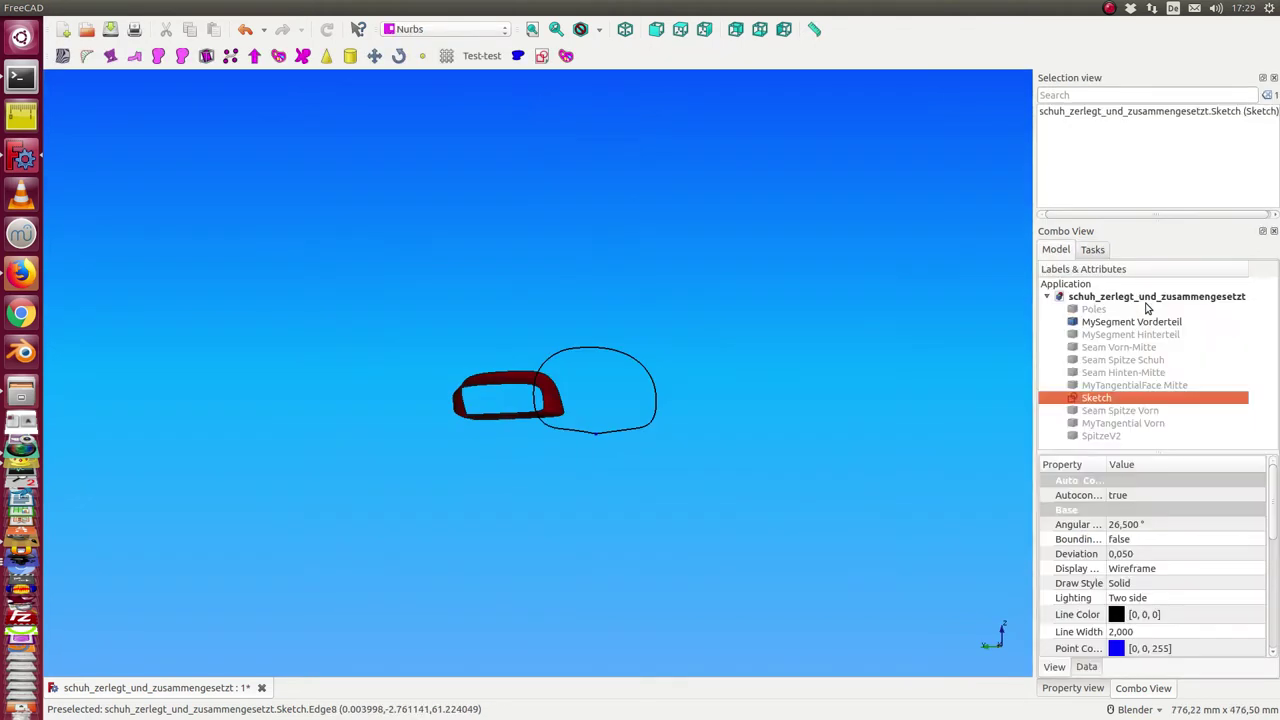
Step: Show the SpitzeV2 toe-tip surface next to the red front segment and sketch outline
click(1094, 437)
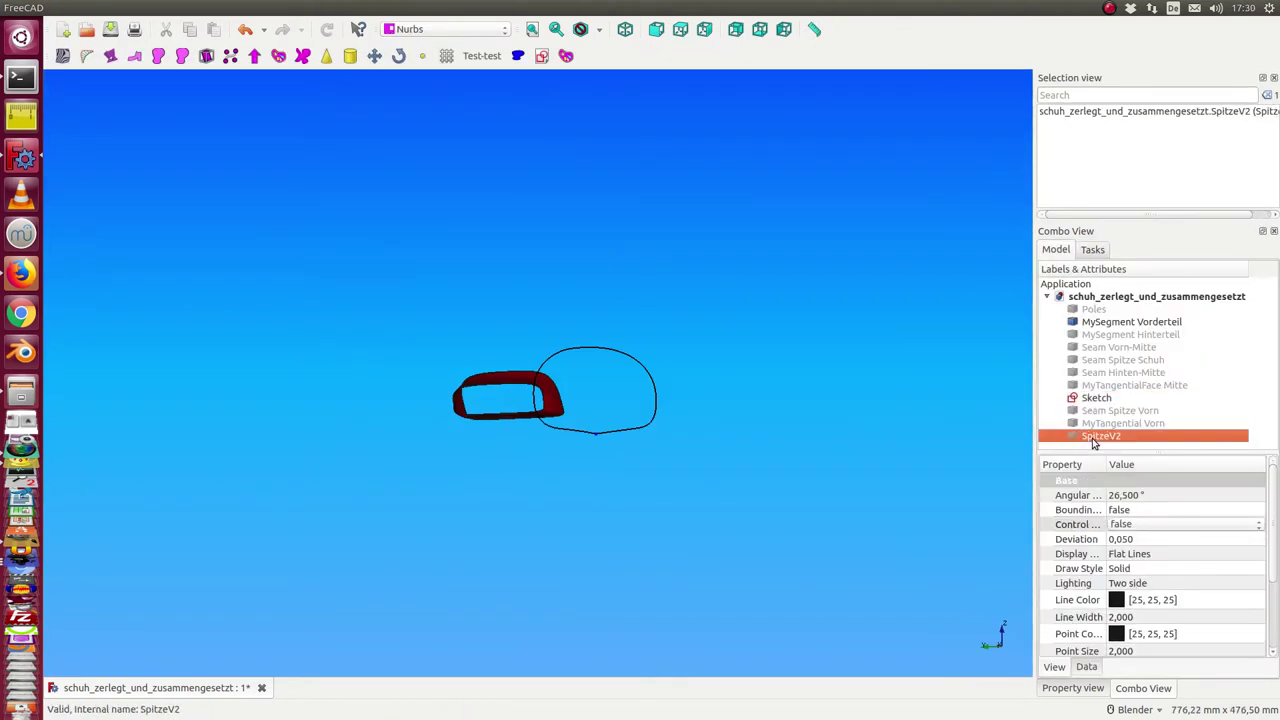
key(space)
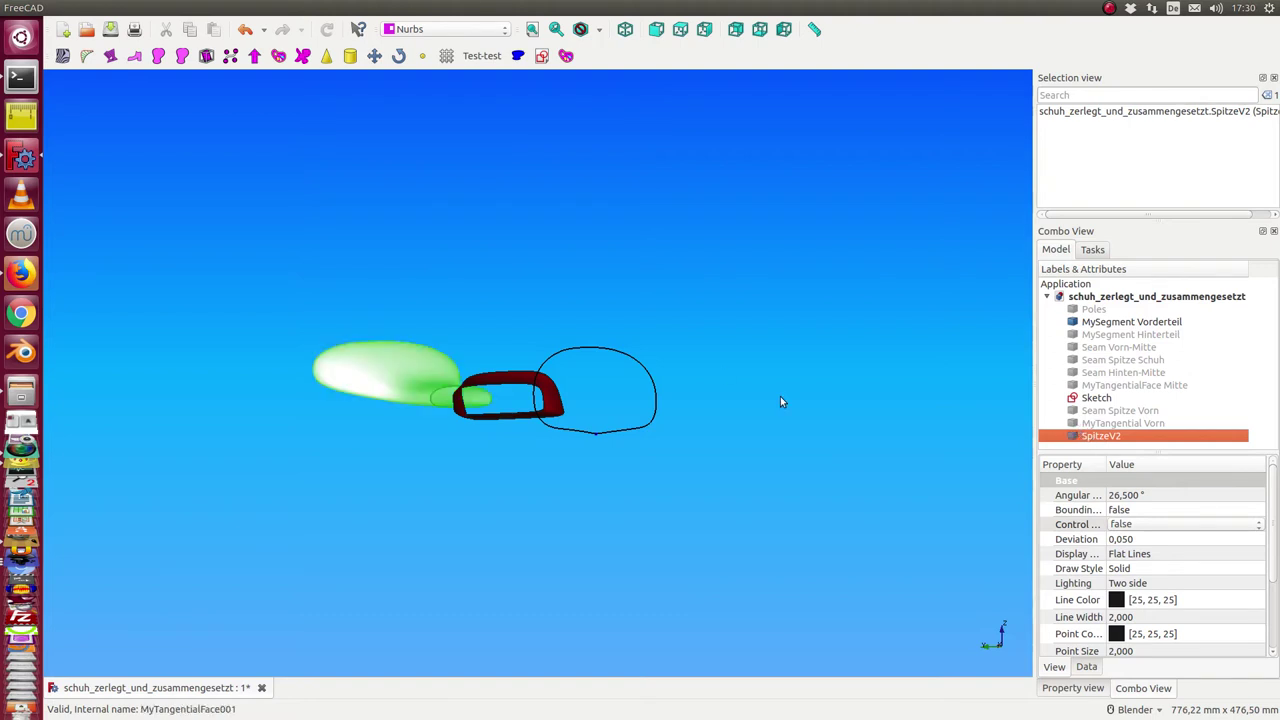
mouse_move(780, 396)
middle_down()
mouse_move(721, 135)
mouse_move(806, 334)
mouse_move(526, 437)
mouse_move(457, 309)
mouse_move(725, 490)
mouse_move(634, 477)
mouse_move(700, 409)
mouse_move(683, 523)
mouse_move(411, 346)
mouse_move(694, 534)
mouse_move(649, 311)
mouse_move(614, 434)
mouse_move(709, 423)
mouse_move(666, 309)
mouse_move(609, 414)
middle_up()
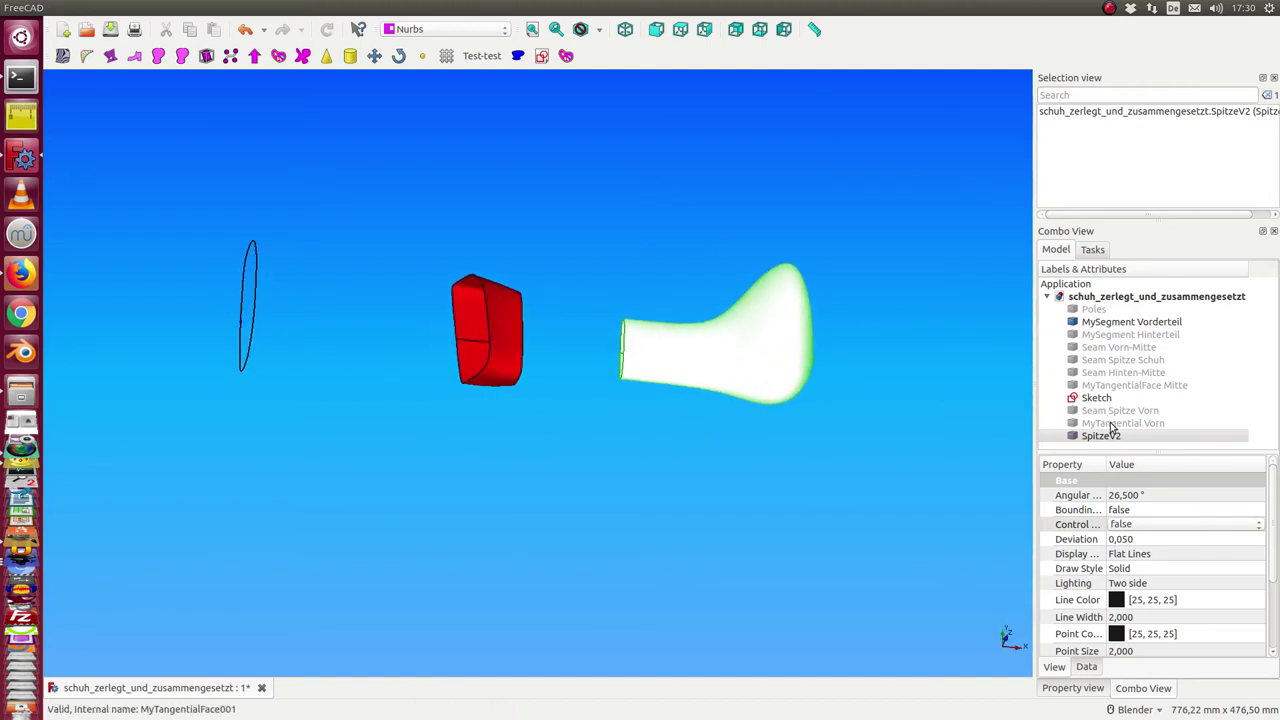
Step: Select Seam Spitze Schuh, then briefly show the Poles surface and hide it again
click(1107, 361)
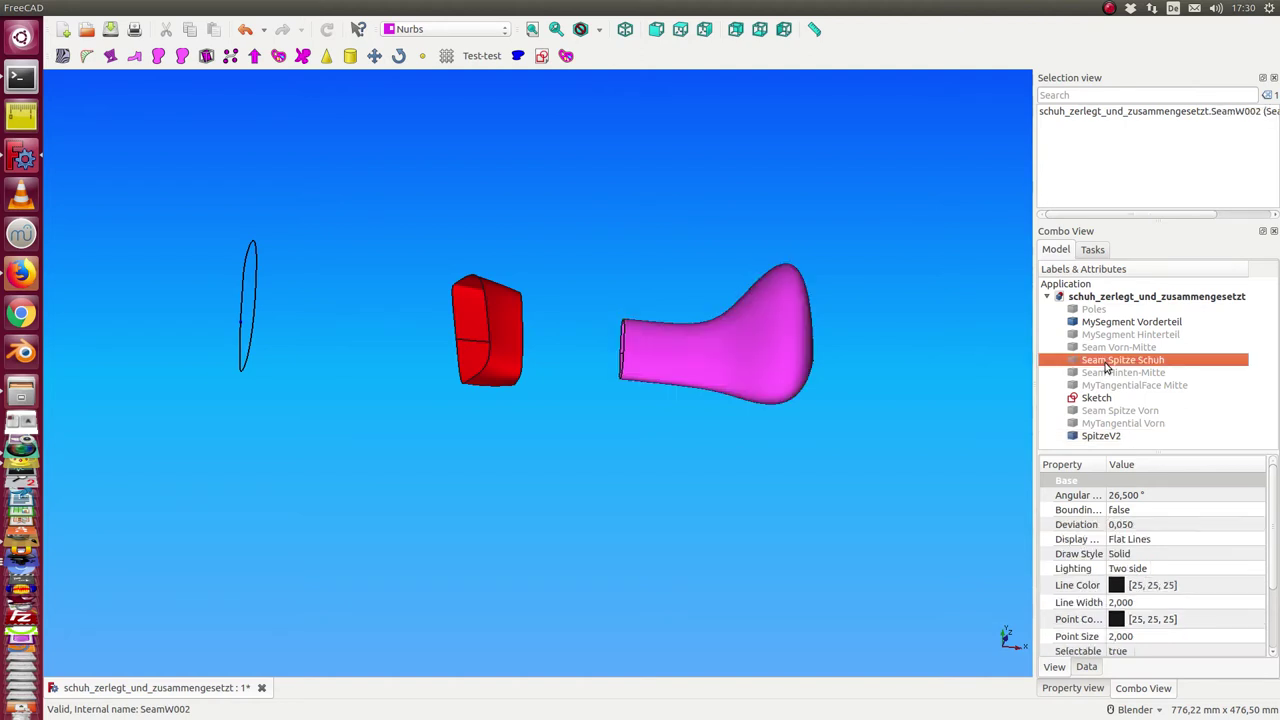
mouse_move(600, 449)
middle_down()
mouse_move(557, 415)
mouse_move(580, 456)
middle_up()
click(571, 448)
scroll(570, 450, up, 2)
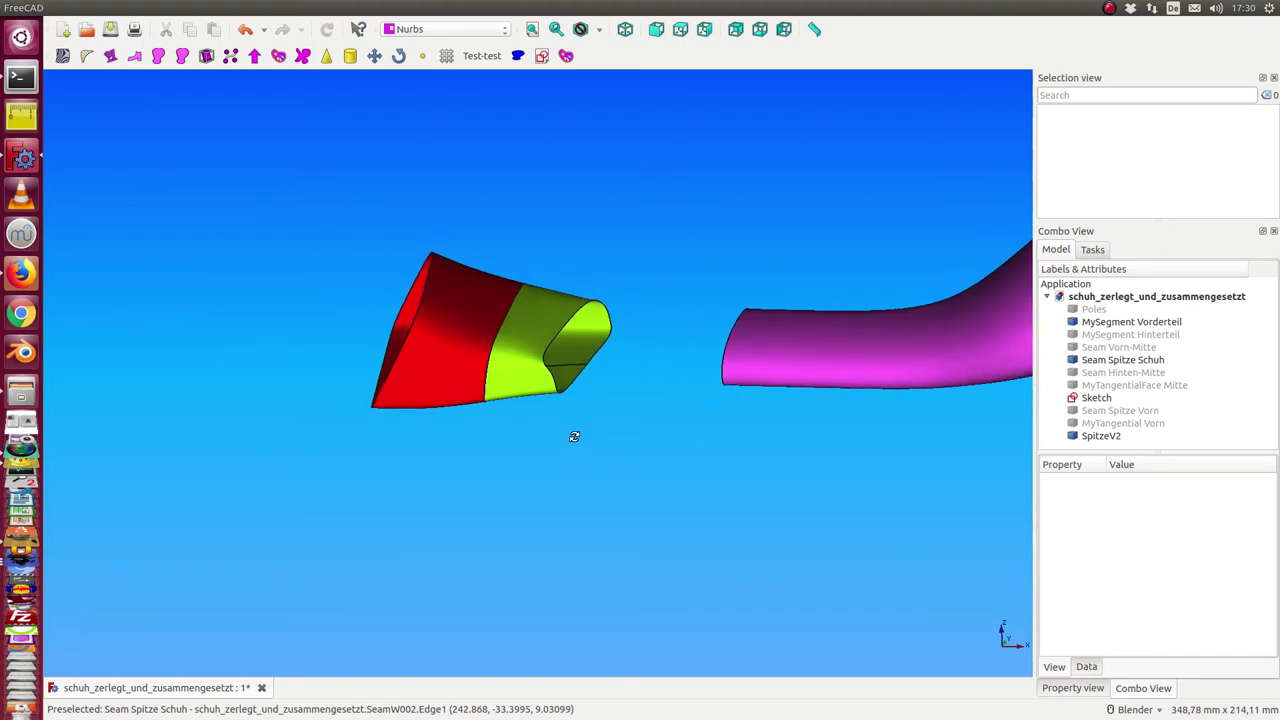
click(1092, 310)
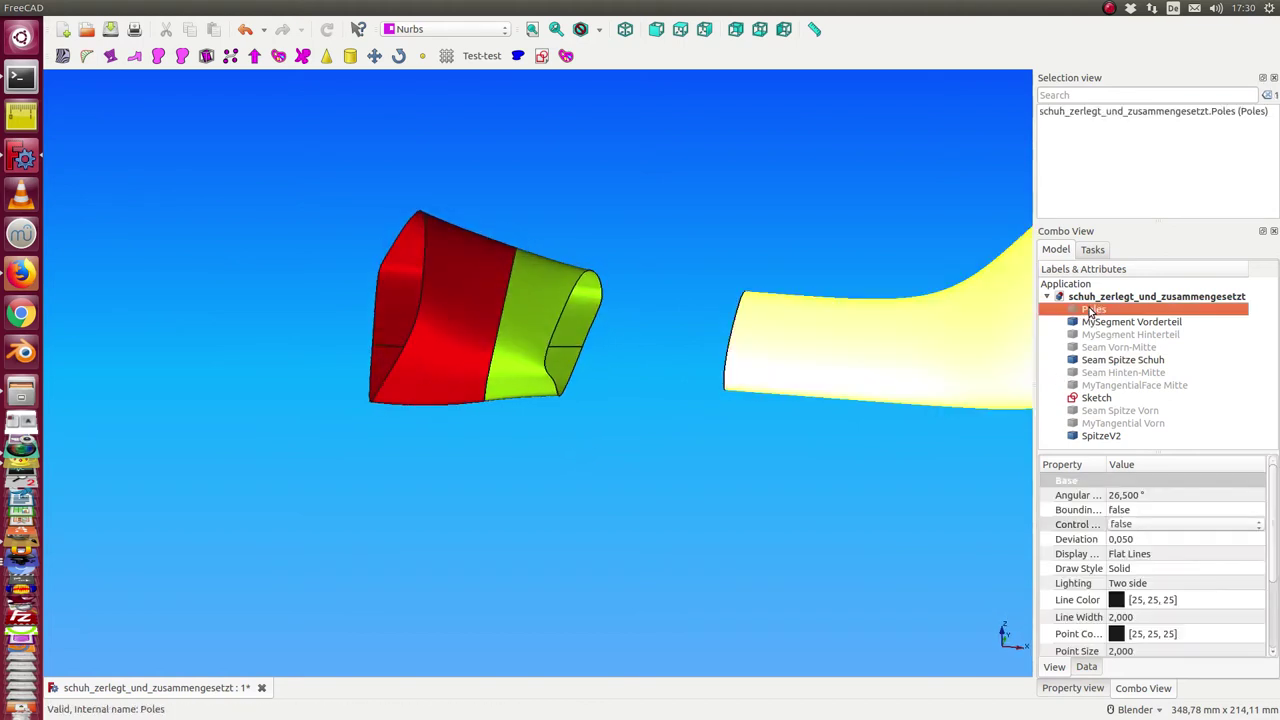
key(space)
key(space)
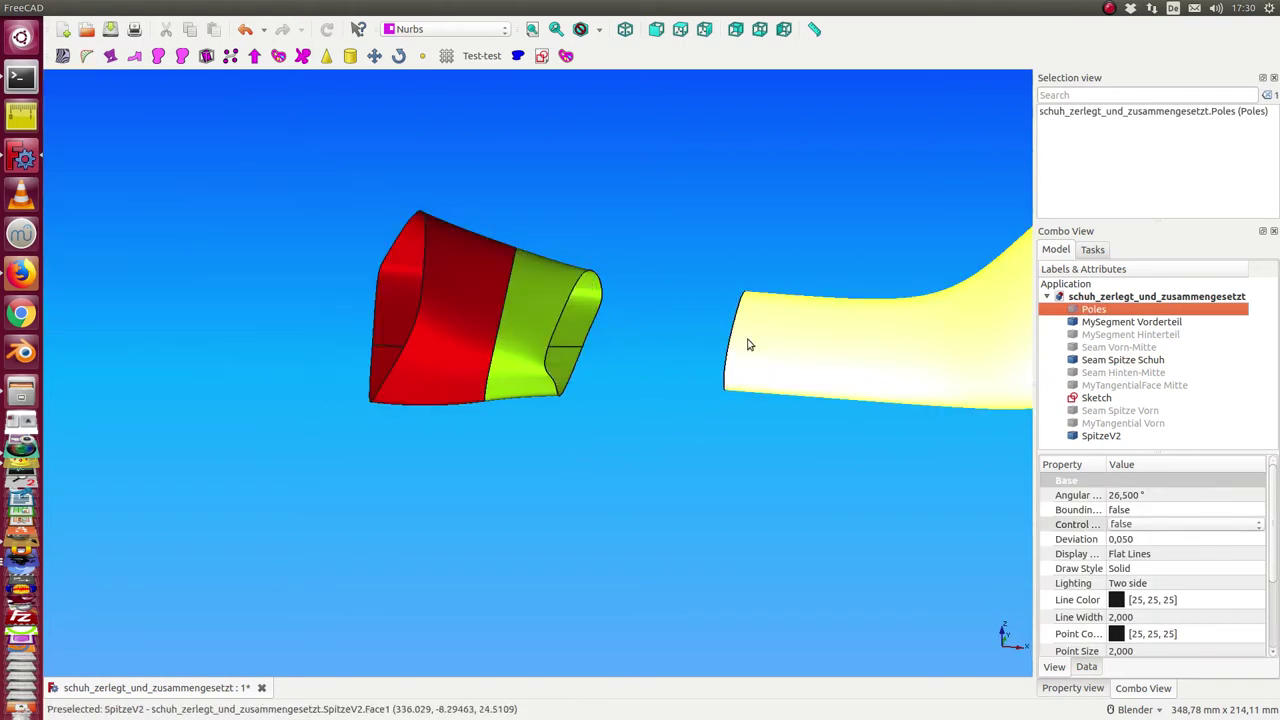
key(space)
mouse_move(601, 504)
middle_down()
mouse_move(508, 434)
mouse_move(581, 428)
middle_up()
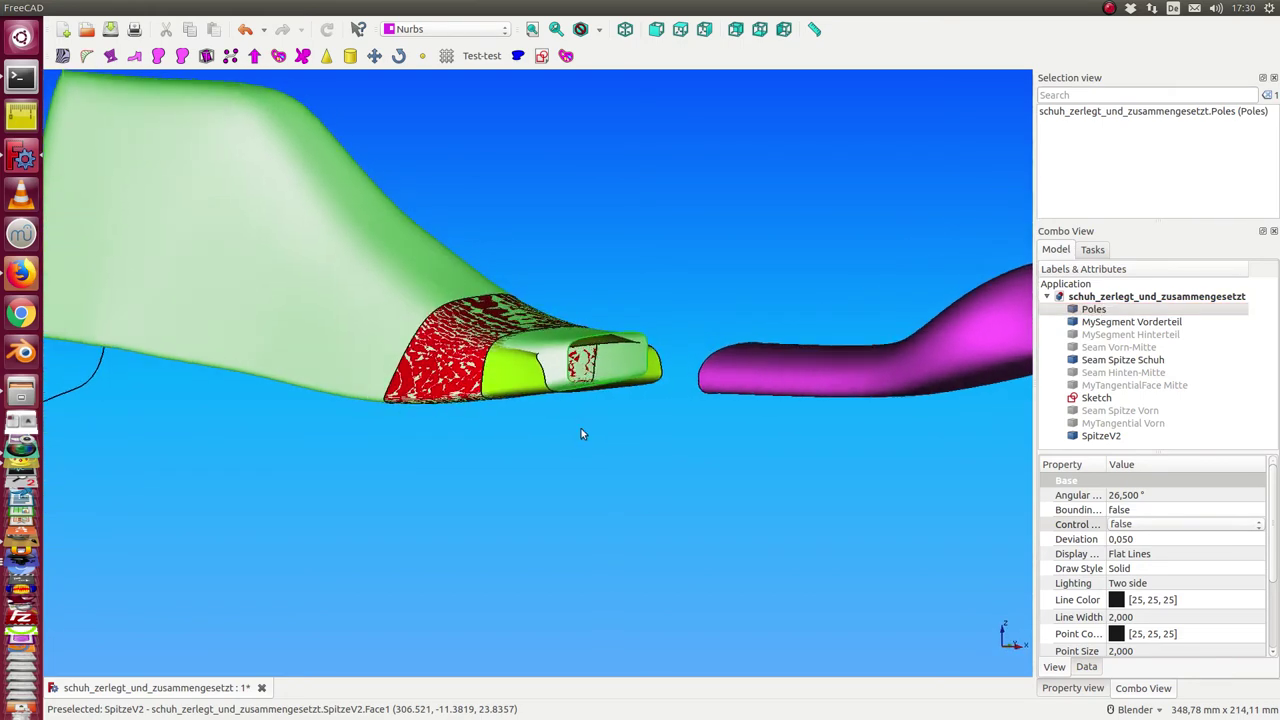
click(1092, 309)
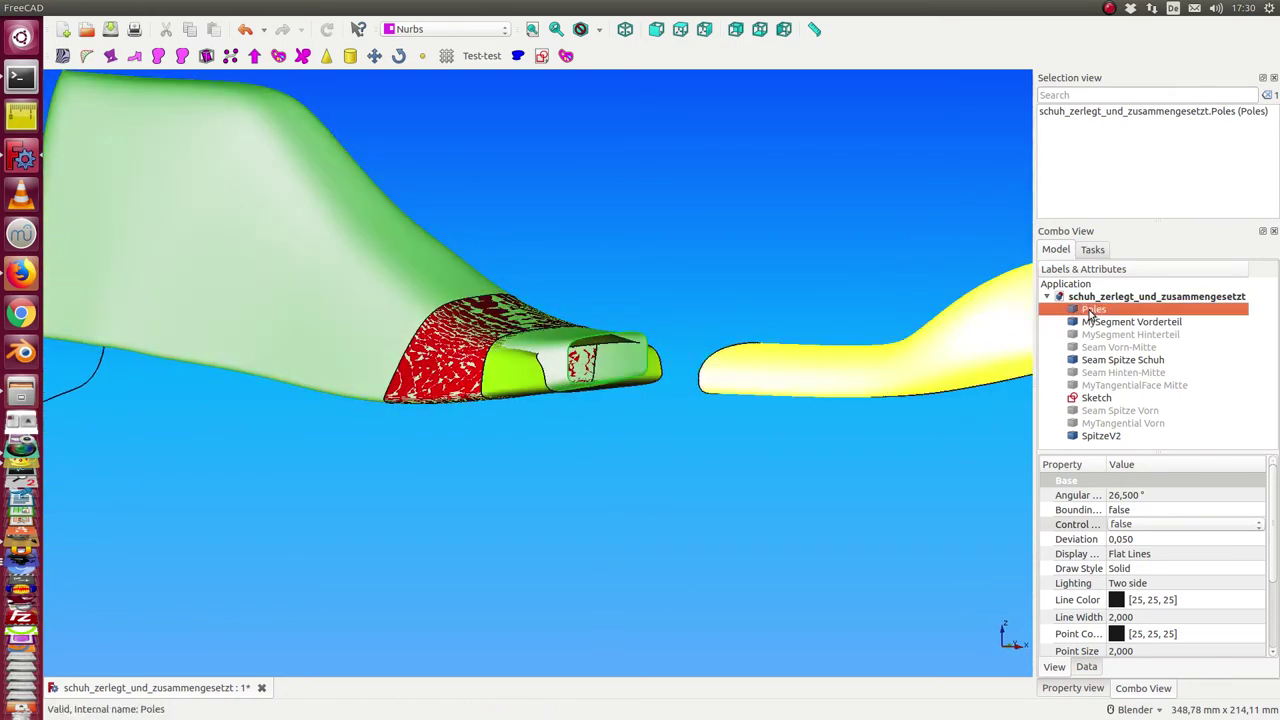
key(space)
middle_drag(617, 408, 669, 411)
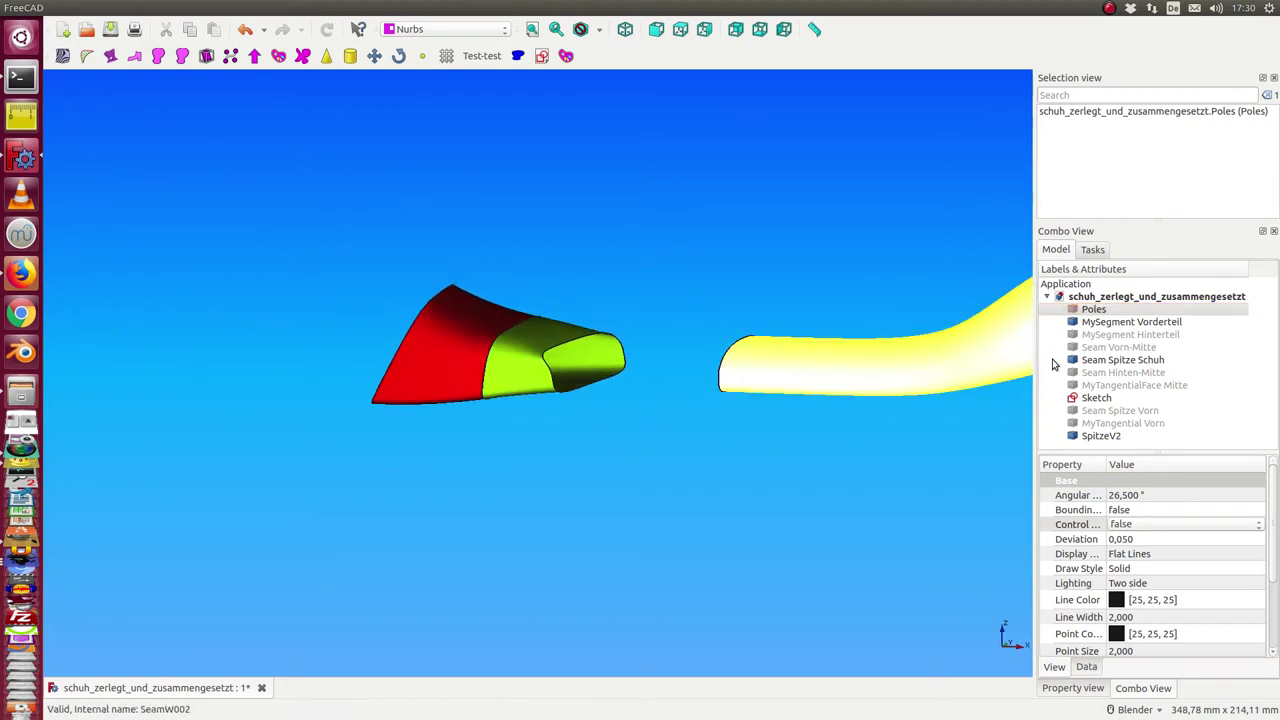
Step: Show the Seam Spitze Vorn ring at the toe's open end
click(1110, 410)
key(space)
mouse_move(660, 503)
middle_down()
mouse_move(688, 486)
mouse_move(683, 547)
middle_up()
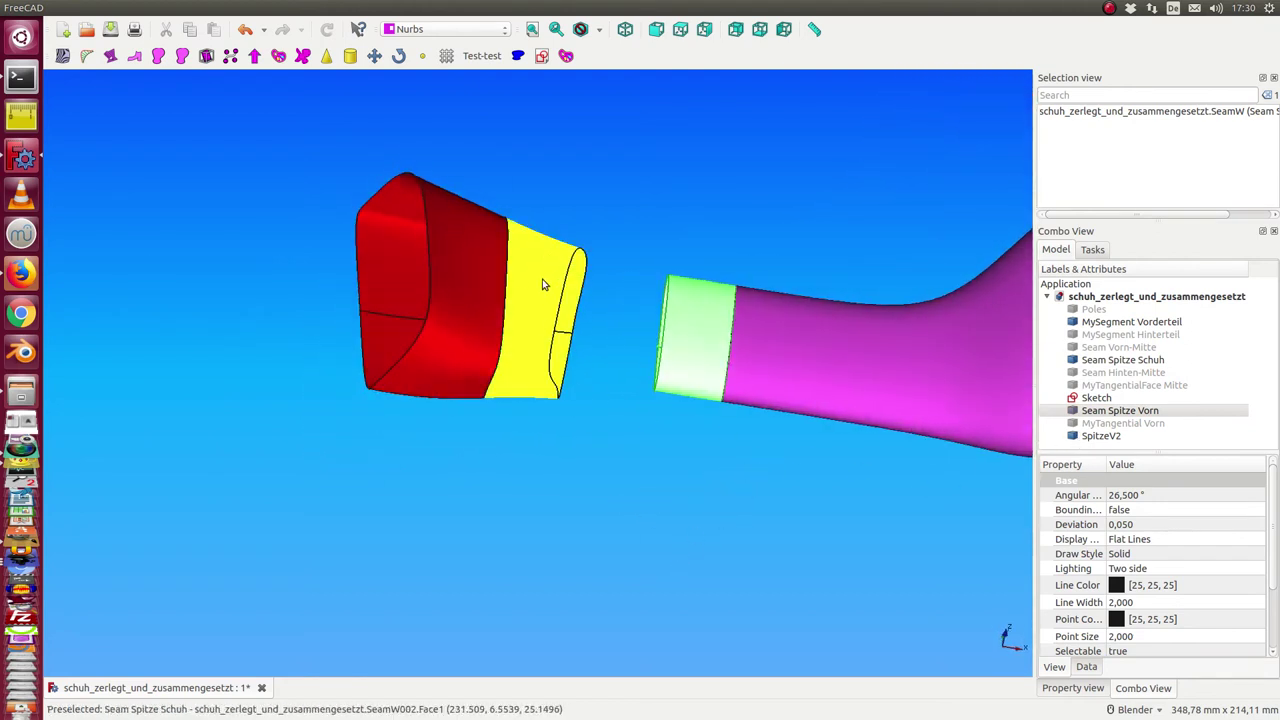
Step: Show the grey MyTangential Vorn face joining the toe to the red segment
click(1097, 426)
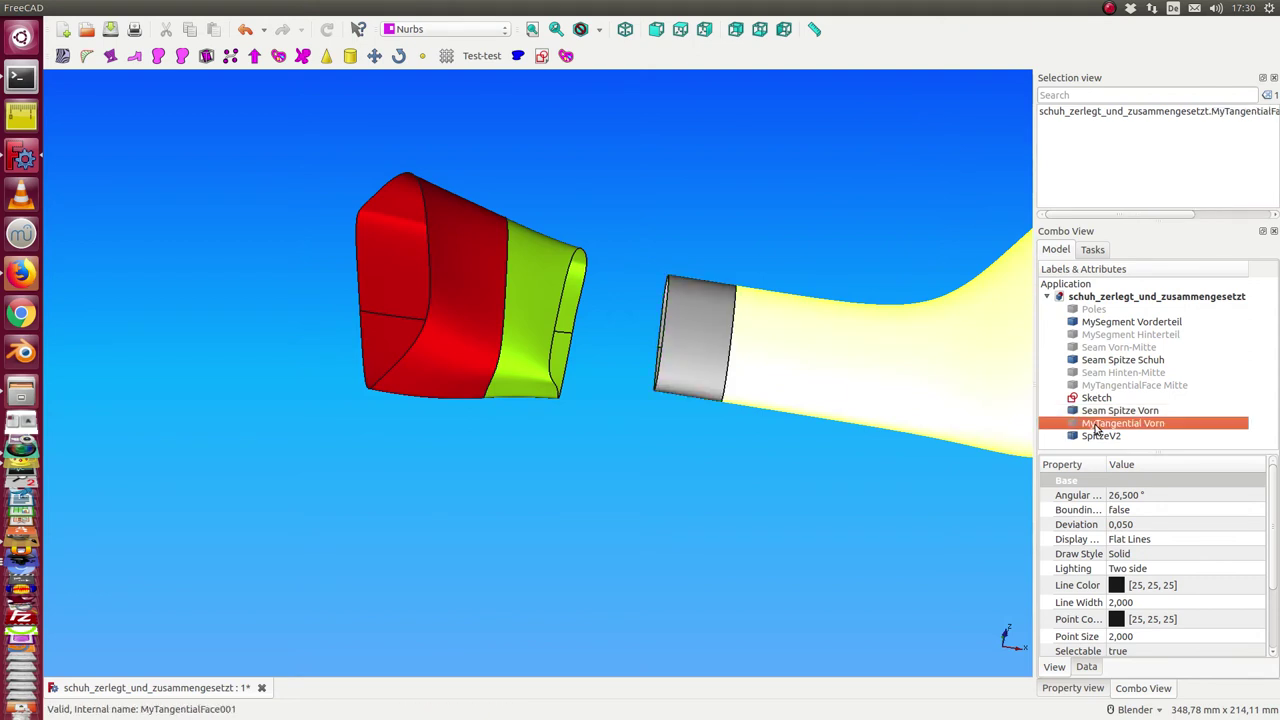
key(space)
middle_drag(757, 489, 717, 443)
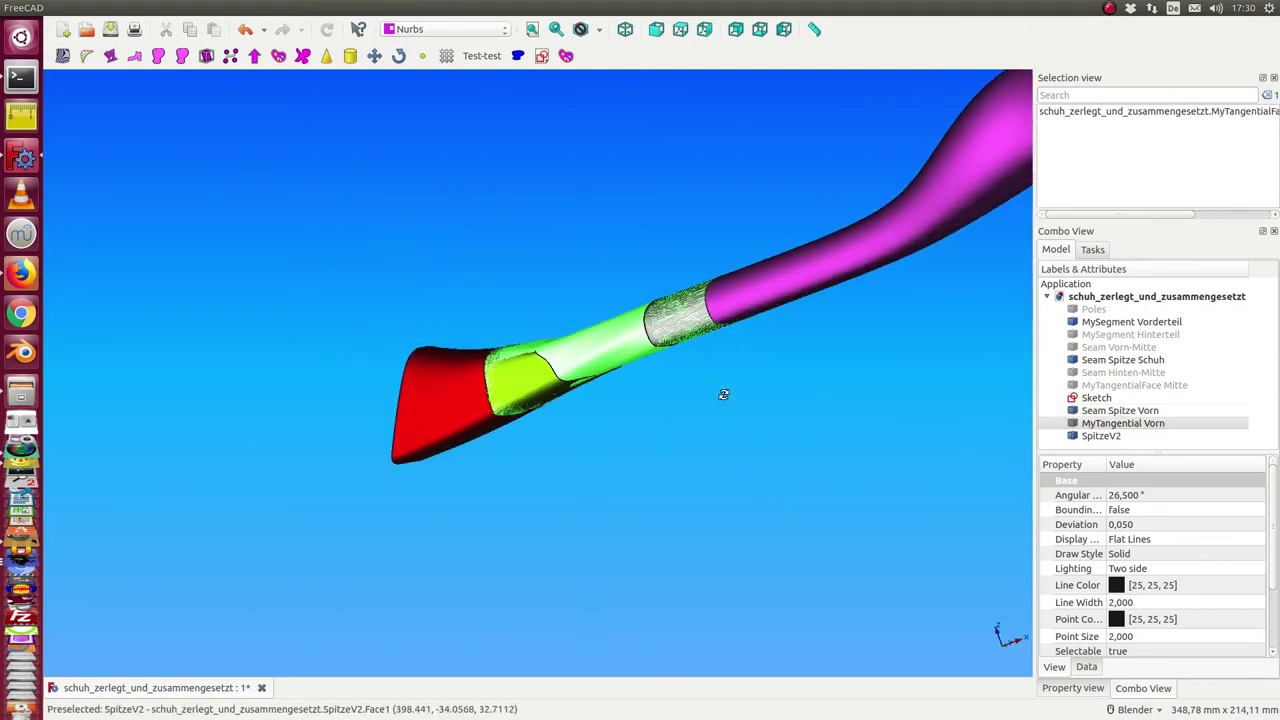
Step: Hide the Seam Spitze Vorn and Seam Spitze Schuh seam pieces
click(1090, 411)
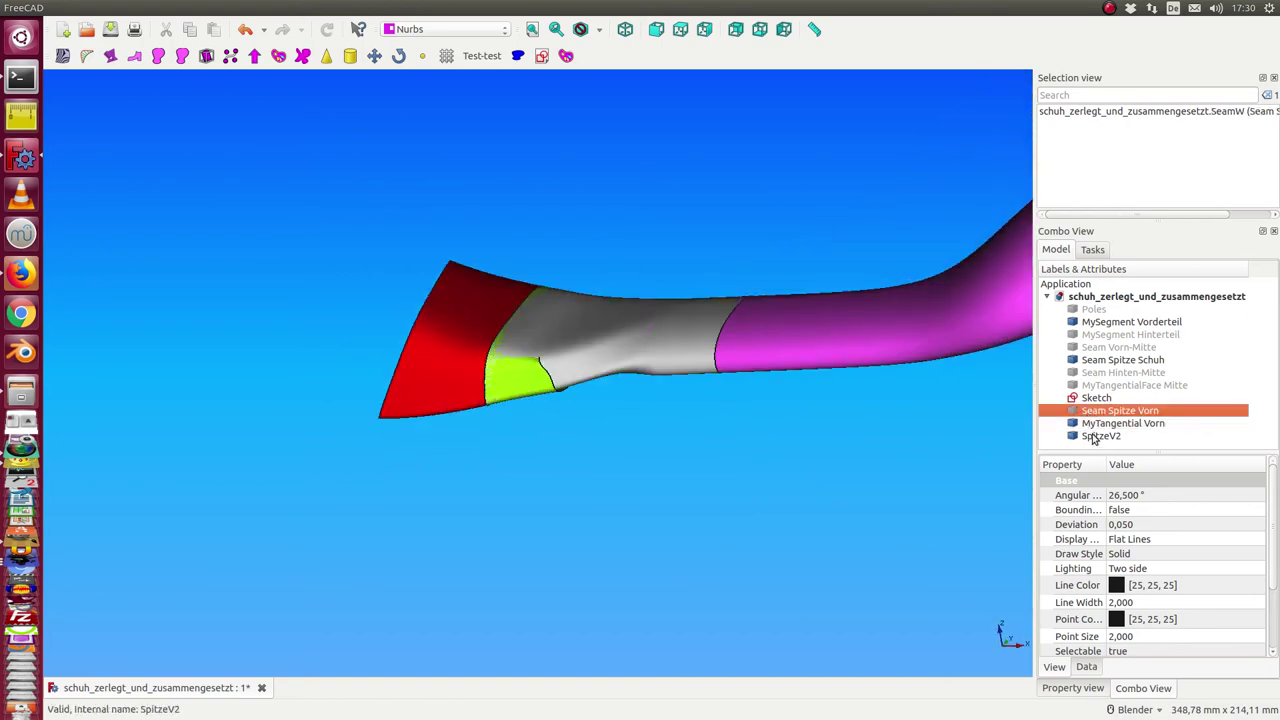
click(1120, 359)
key(space)
mouse_move(957, 414)
middle_down()
mouse_move(678, 447)
mouse_move(706, 543)
mouse_move(566, 491)
mouse_move(651, 500)
mouse_move(647, 316)
middle_up()
mouse_move(607, 400)
middle_down()
mouse_move(523, 457)
mouse_move(606, 434)
mouse_move(689, 457)
mouse_move(609, 422)
mouse_move(594, 517)
middle_up()
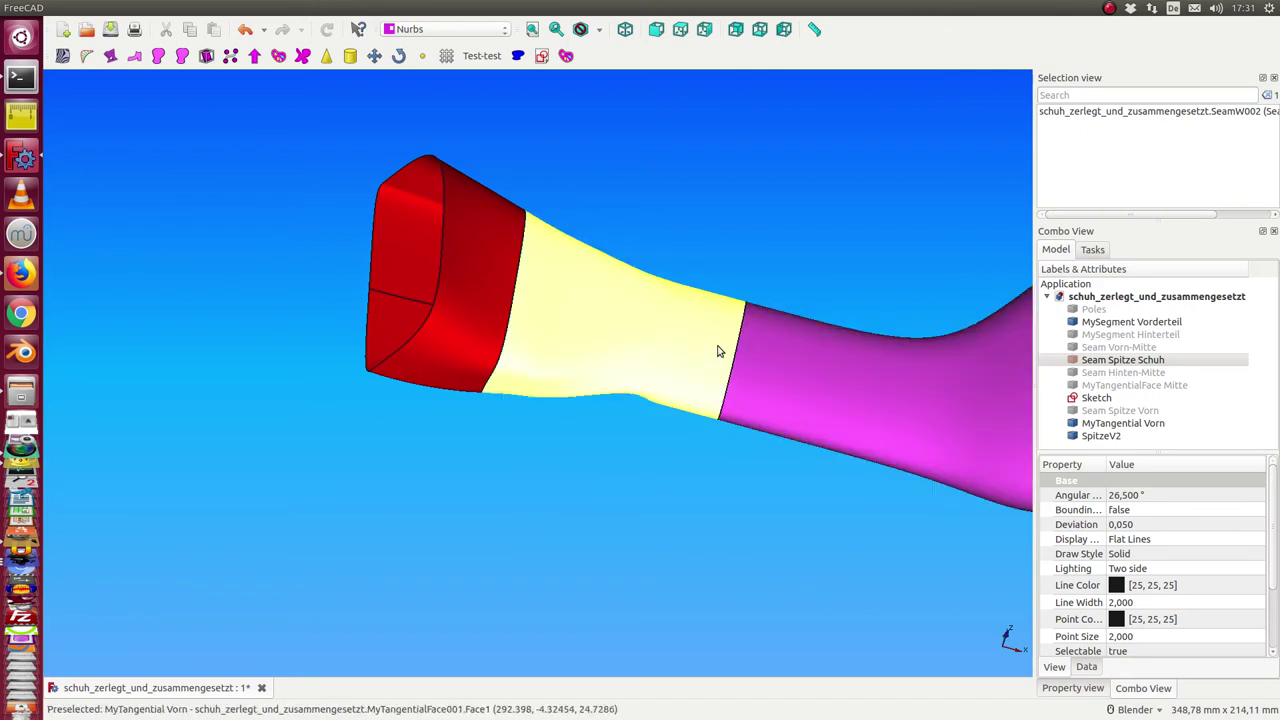
Step: Show MySegment Hinterteil and MyTangentialFace Mitte to complete the whole shoe last
click(1122, 336)
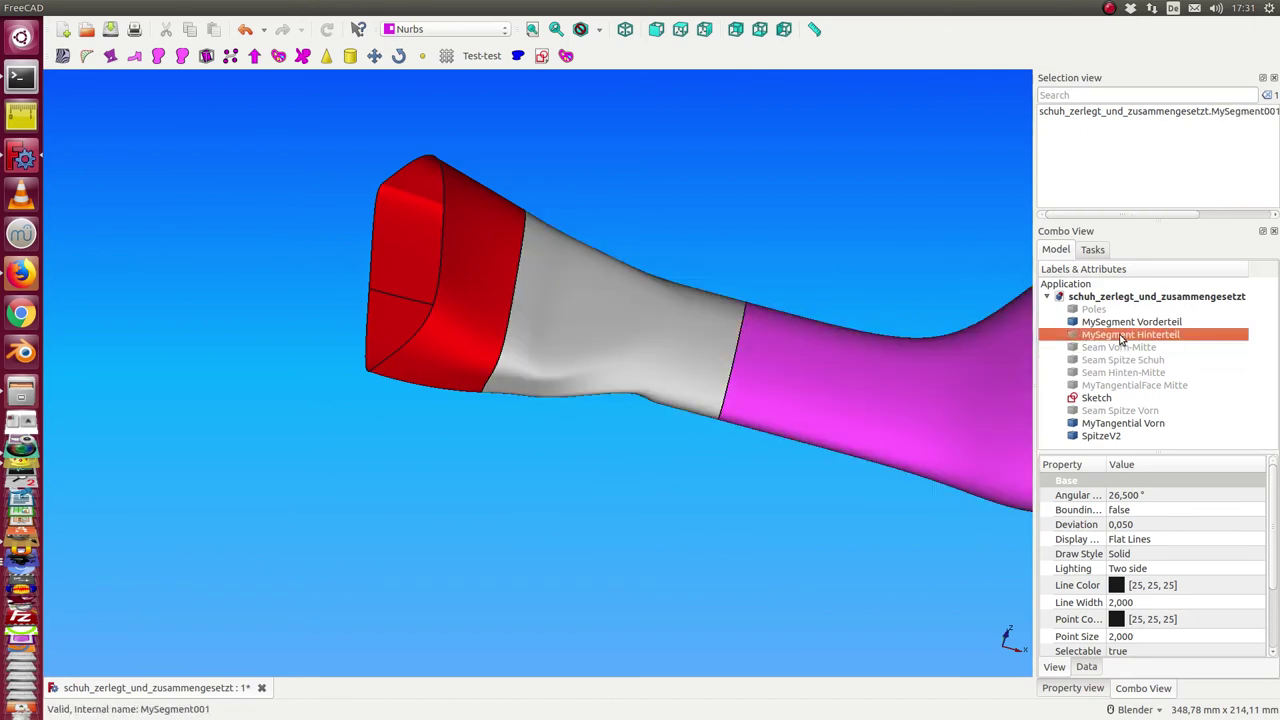
click(1117, 386)
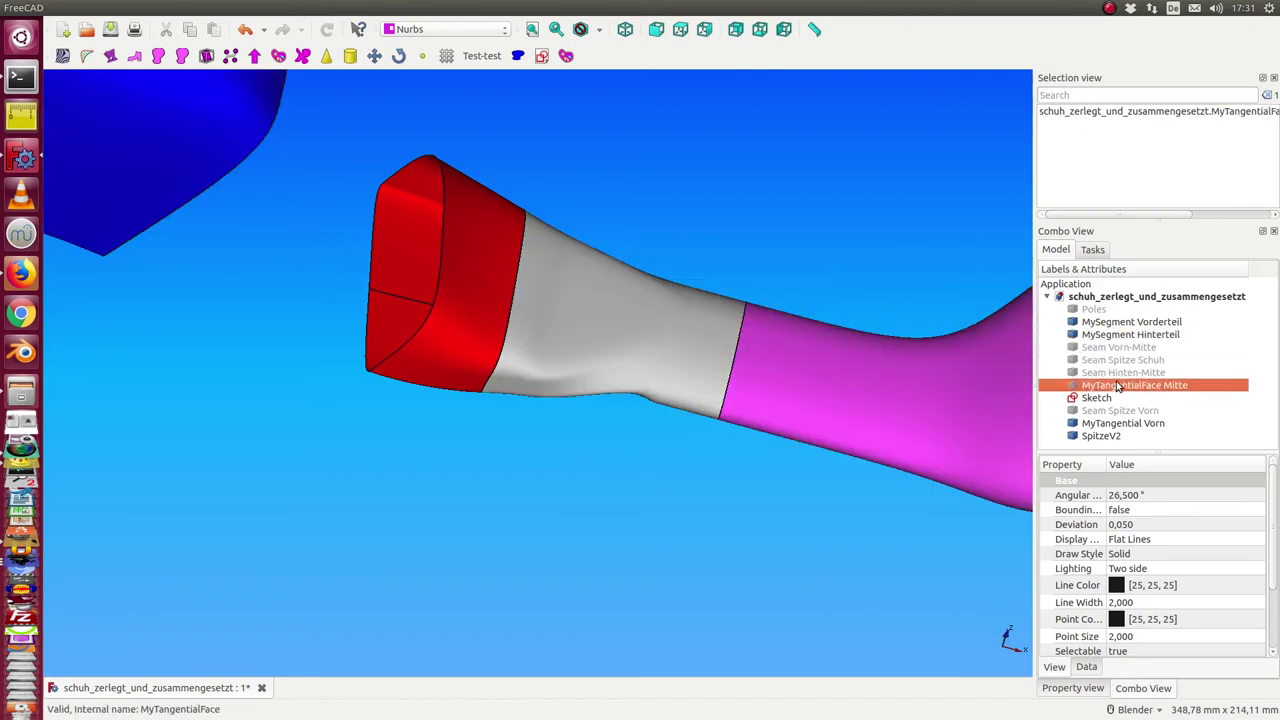
scroll(763, 574, down, 2)
scroll(694, 574, down, 4)
mouse_move(694, 574)
middle_down()
mouse_move(616, 498)
mouse_move(813, 512)
middle_up()
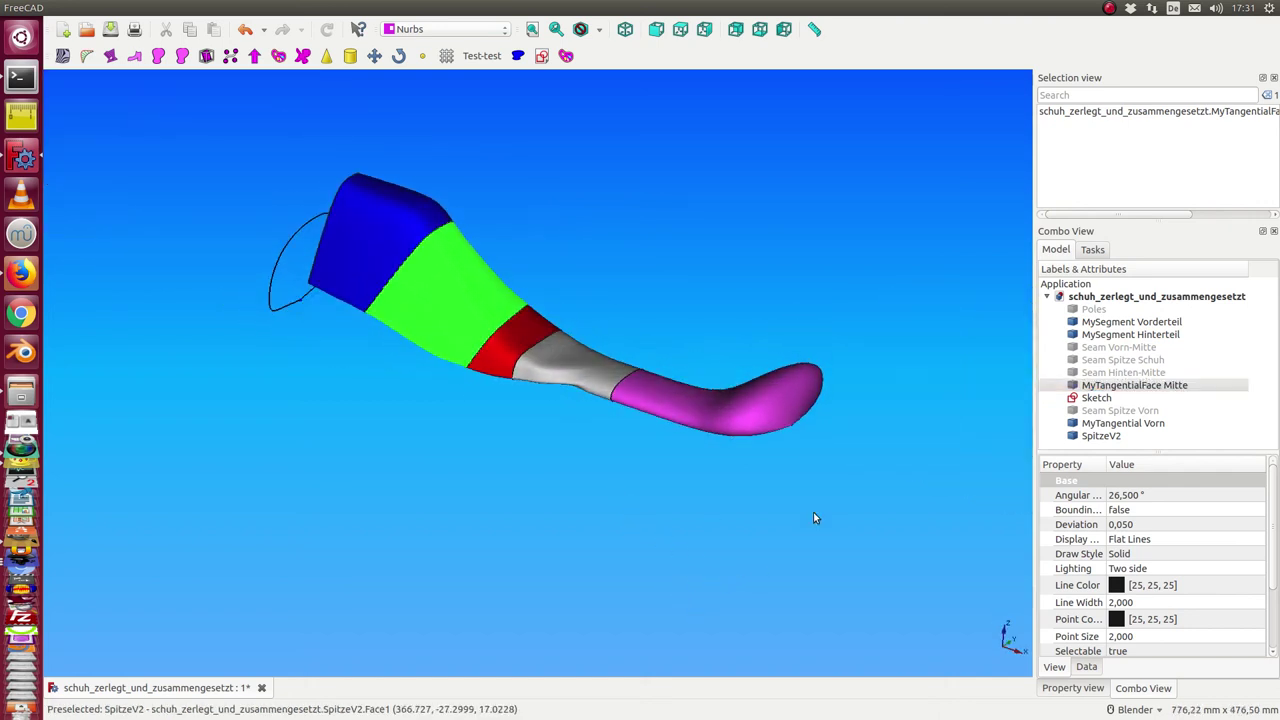
Step: With the Sketch selected, apply zebra stripes and orbit the shoe last to inspect every join, then remove the stripes
click(1096, 397)
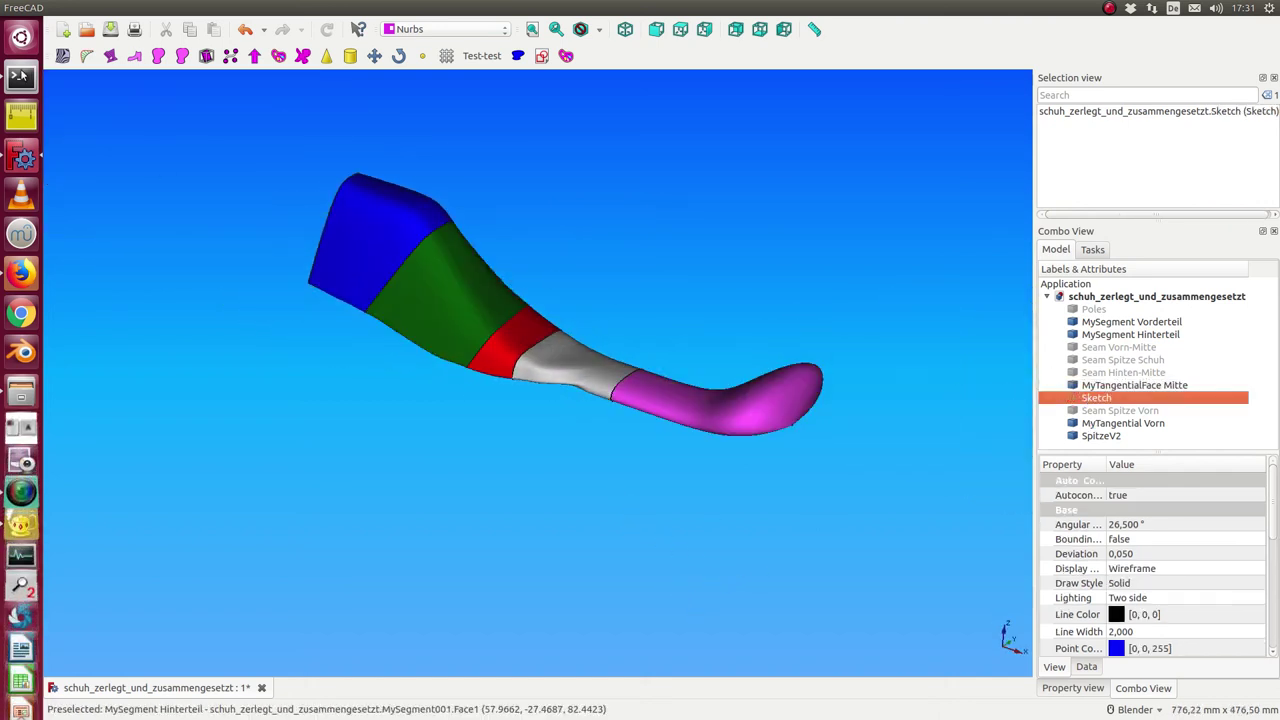
click(62, 55)
mouse_move(423, 490)
middle_down()
mouse_move(537, 526)
mouse_move(521, 568)
mouse_move(441, 227)
mouse_move(466, 449)
mouse_move(423, 569)
mouse_move(571, 509)
middle_up()
scroll(533, 511, up, 5)
mouse_move(783, 277)
middle_down()
mouse_move(857, 240)
mouse_move(694, 297)
mouse_move(263, 387)
mouse_move(389, 383)
mouse_move(491, 357)
mouse_move(843, 137)
mouse_move(843, 92)
mouse_move(794, 163)
mouse_move(700, 183)
mouse_move(745, 195)
mouse_move(754, 157)
middle_up()
scroll(794, 163, down, 3)
click(1100, 421)
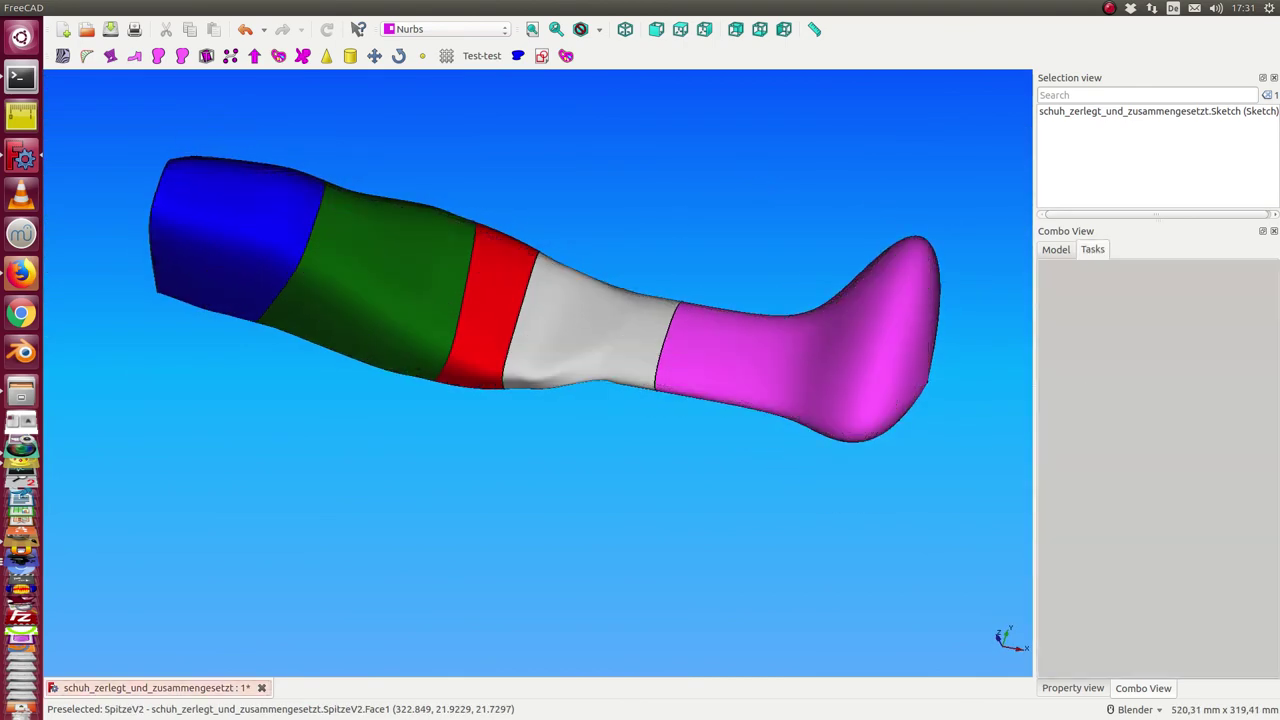